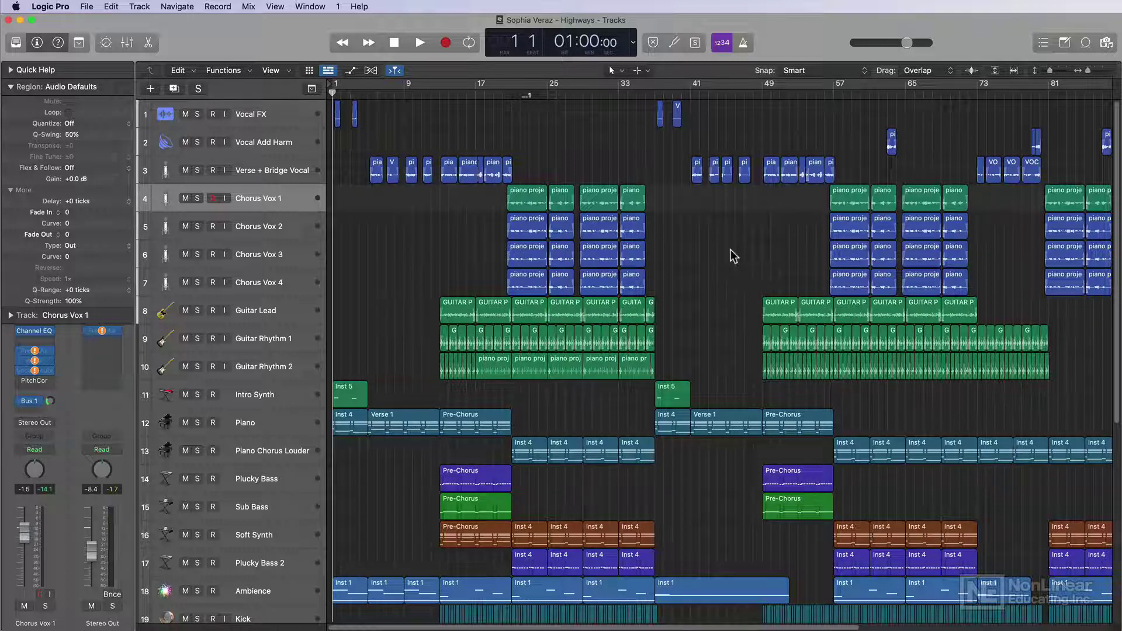
Select the regions on Verse + Bridge Vocal, then across Chorus Vox 1–4.
{"action": "key", "text": "Up"}
{"action": "key", "text": "Up"}
{"action": "key", "text": "Up"}
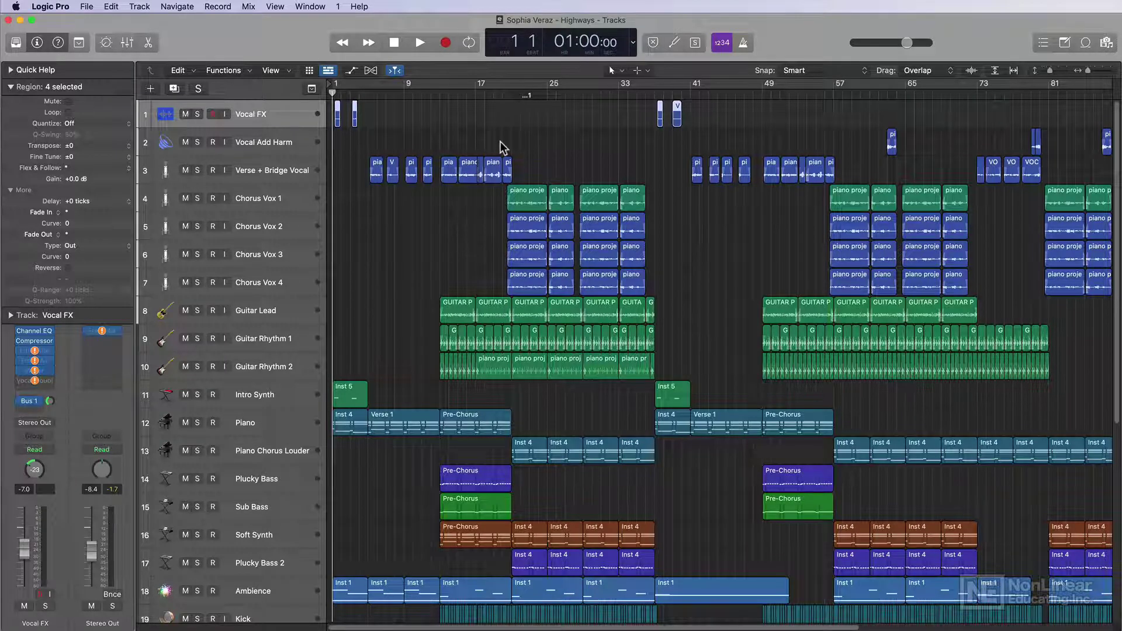
{"action": "left_click", "coordinate": [297, 285], "text": "shift"}
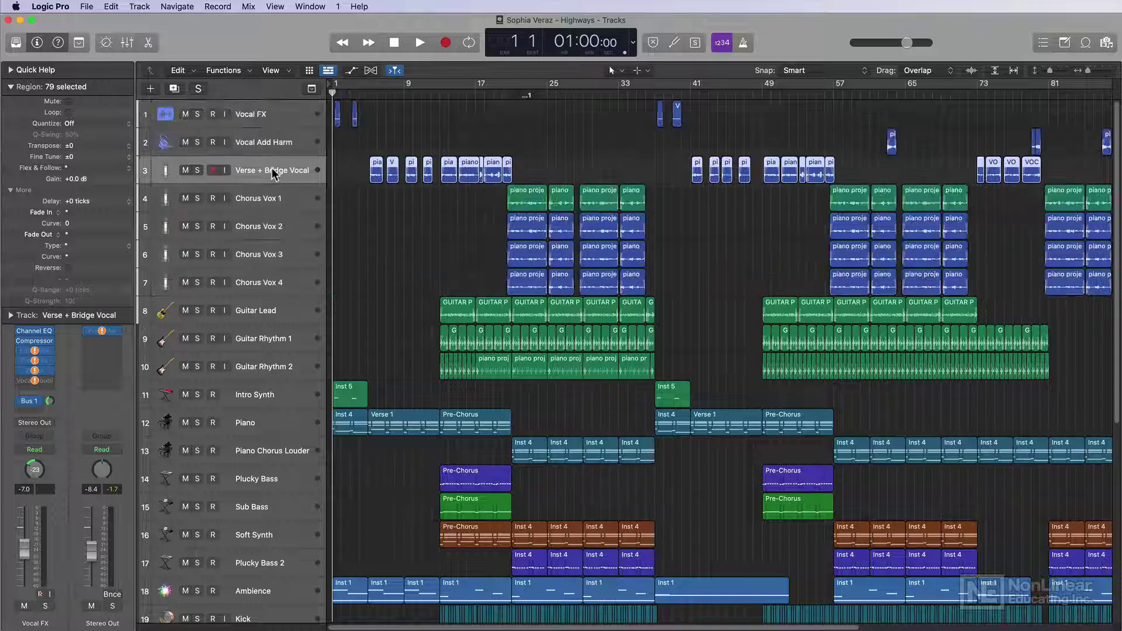
{"action": "left_click", "coordinate": [301, 170]}
{"action": "left_click", "coordinate": [287, 198]}
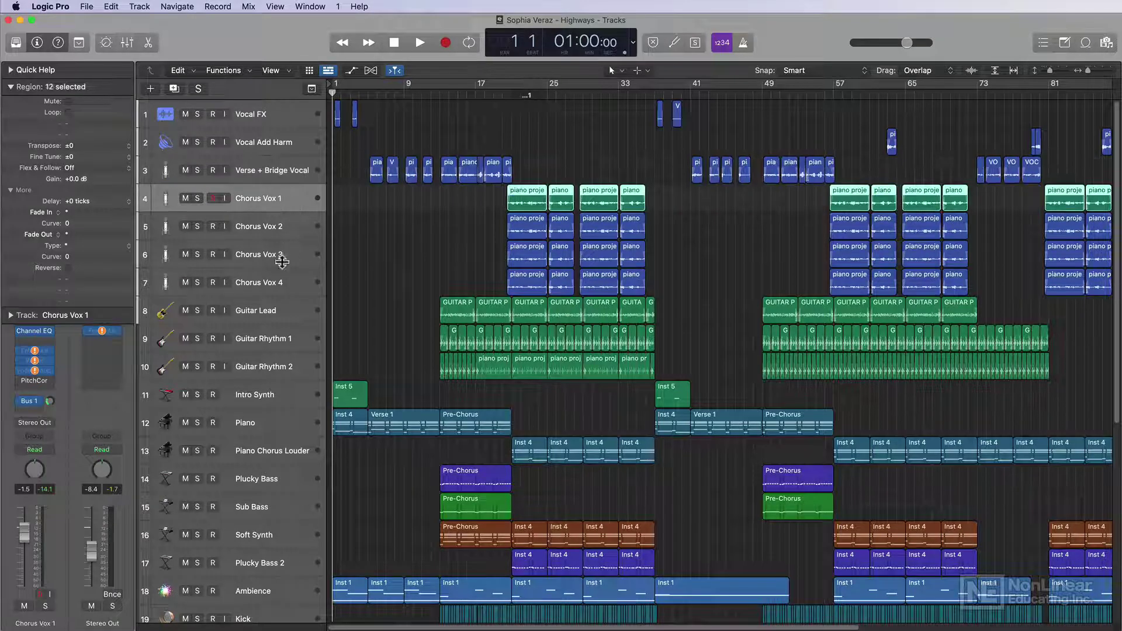
{"action": "left_click", "coordinate": [299, 287], "text": "shift"}
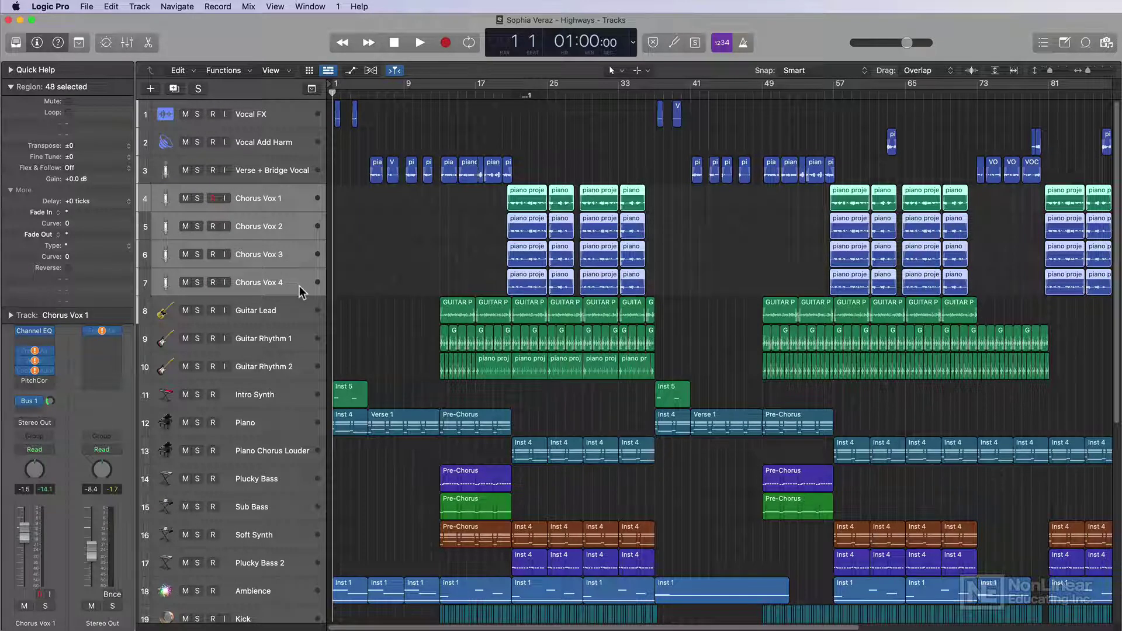
Select the Vocal Add Harm, then Vocal FX regions, and start playback from bar 17.
{"action": "left_click", "coordinate": [283, 141]}
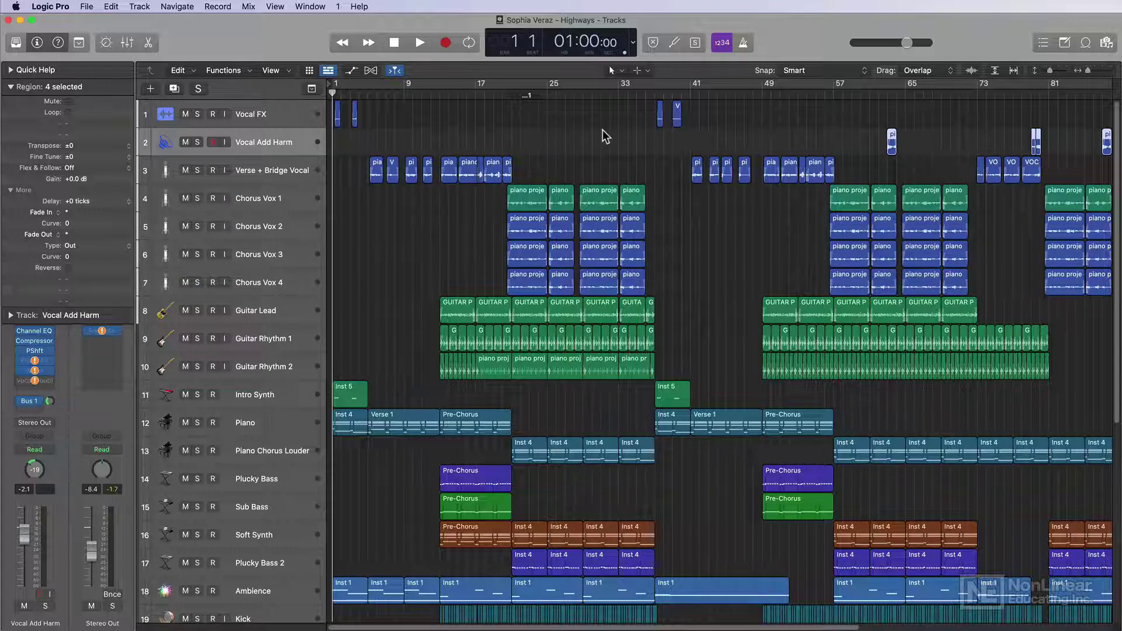
{"action": "left_click", "coordinate": [283, 119]}
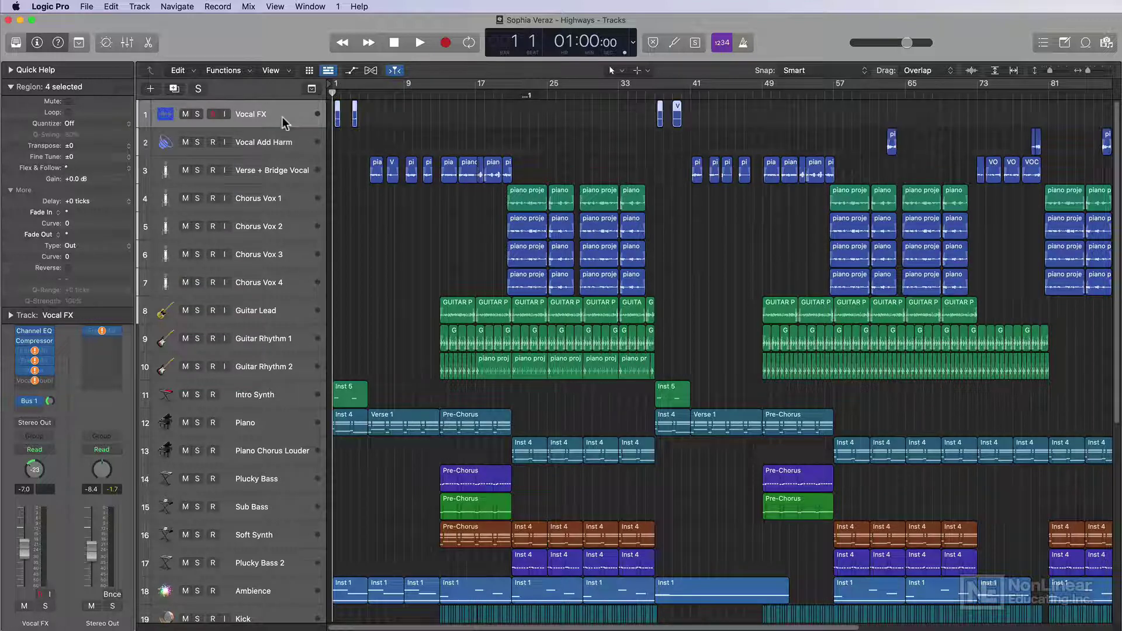
{"action": "left_click", "coordinate": [505, 107]}
{"action": "key", "text": "space"}
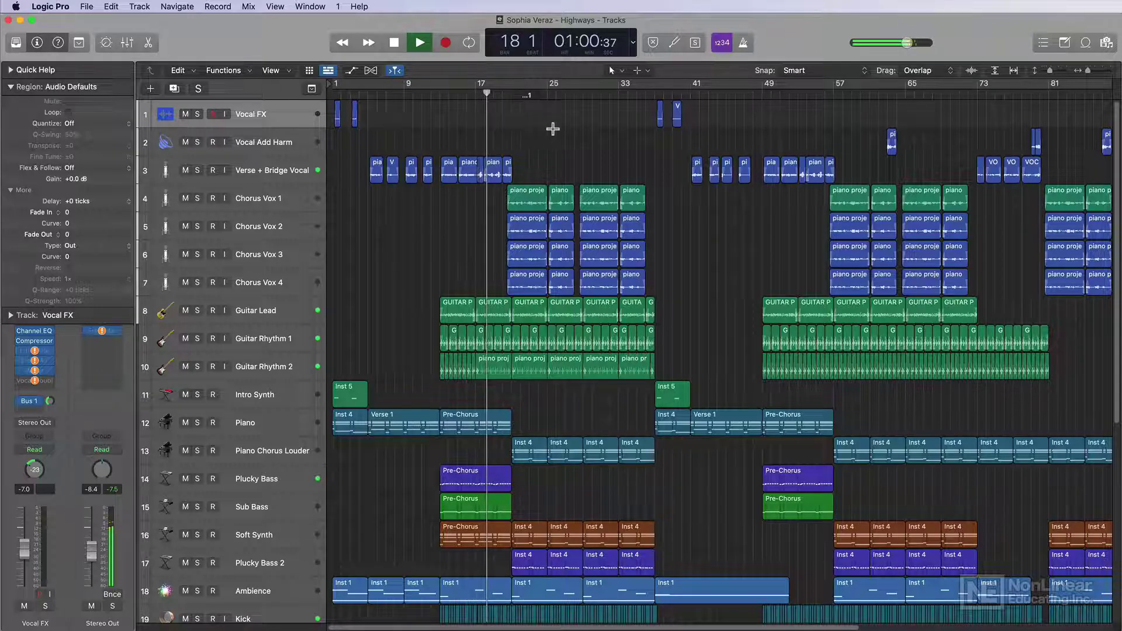
Zoom in with taller tracks, stop playback at bar 25, and show the Mixer.
{"action": "key", "text": "super+Right"}
{"action": "key", "text": "super+Down"}
{"action": "key", "text": "super+Left"}
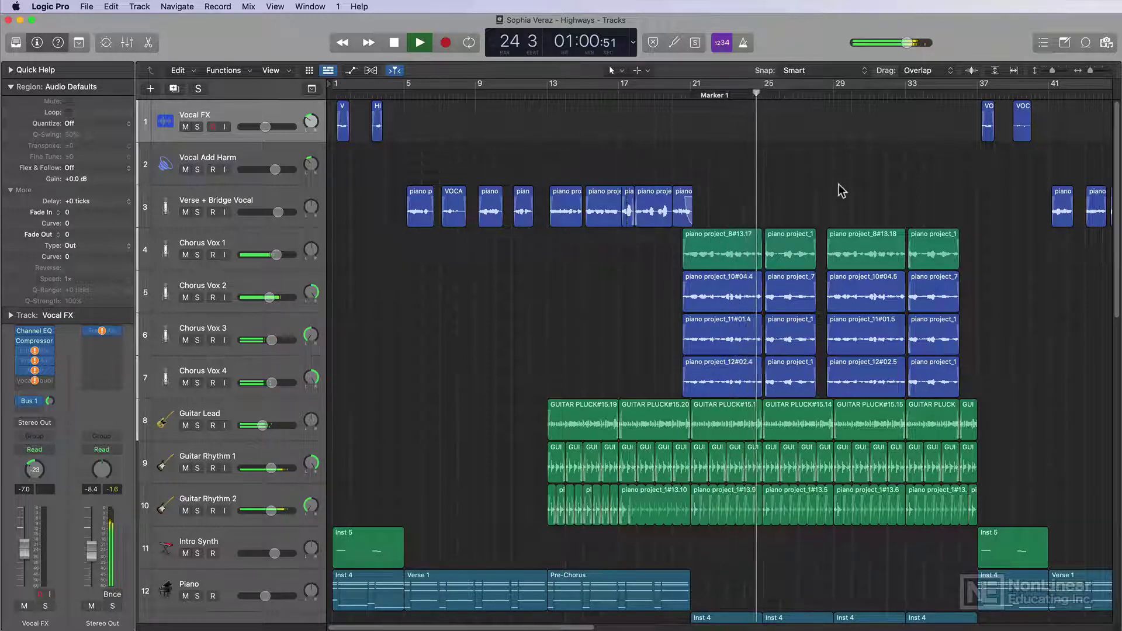
{"action": "key", "text": "space"}
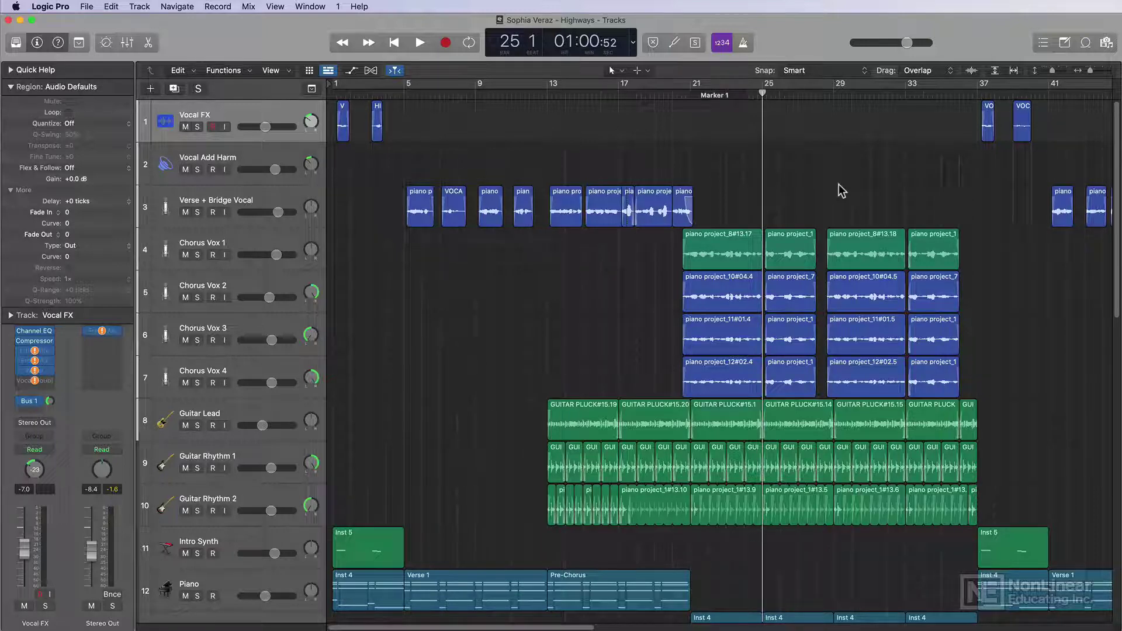
{"action": "key", "text": "x"}
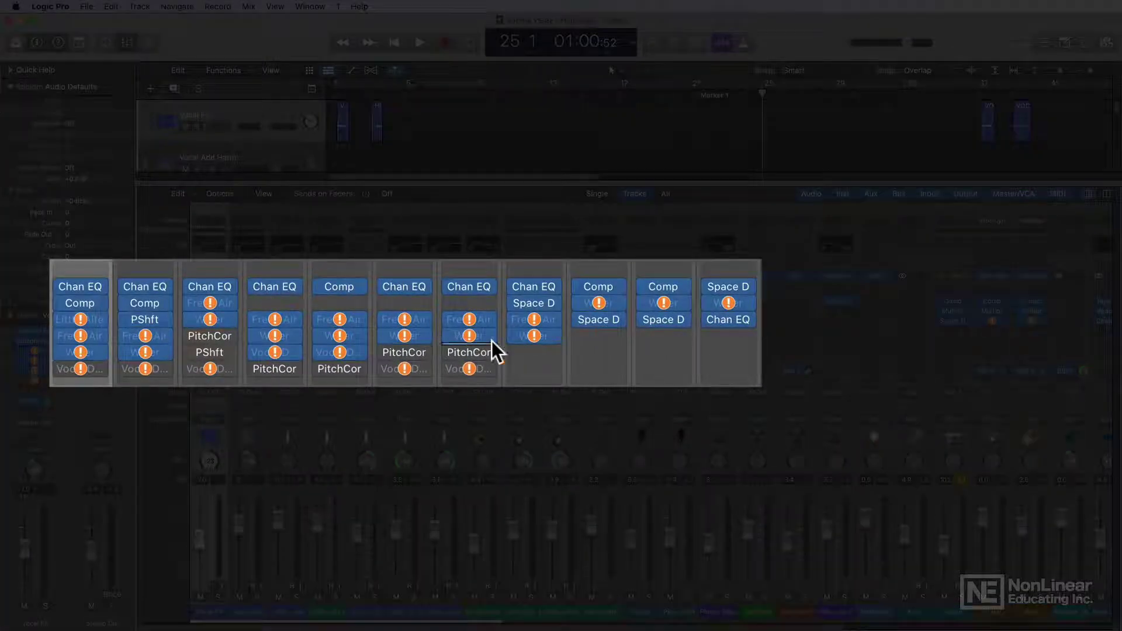
Remove all effect plug-ins and all Bus 1 sends from every mixer channel.
{"action": "mouse_move", "coordinate": [552, 321]}
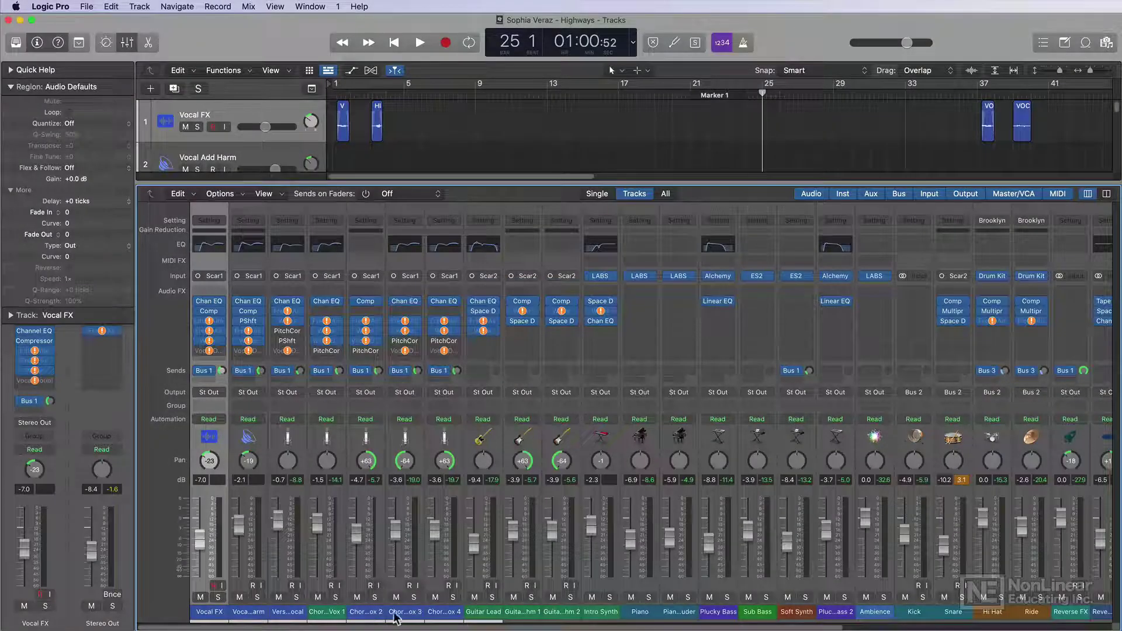
{"action": "left_click", "coordinate": [405, 612]}
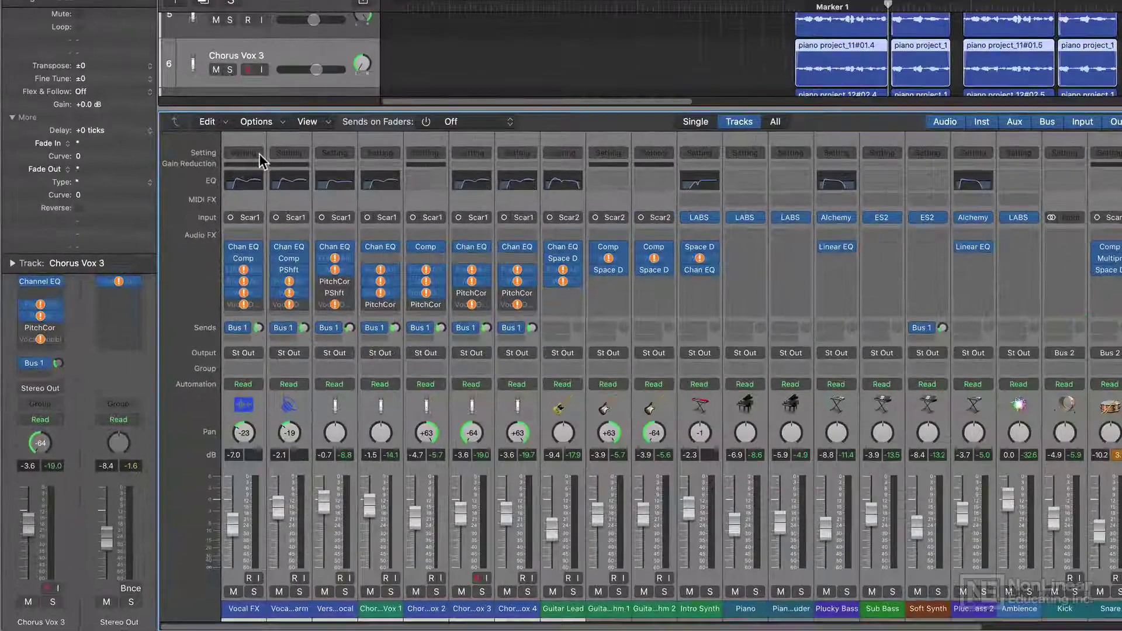
{"action": "left_click", "coordinate": [258, 153]}
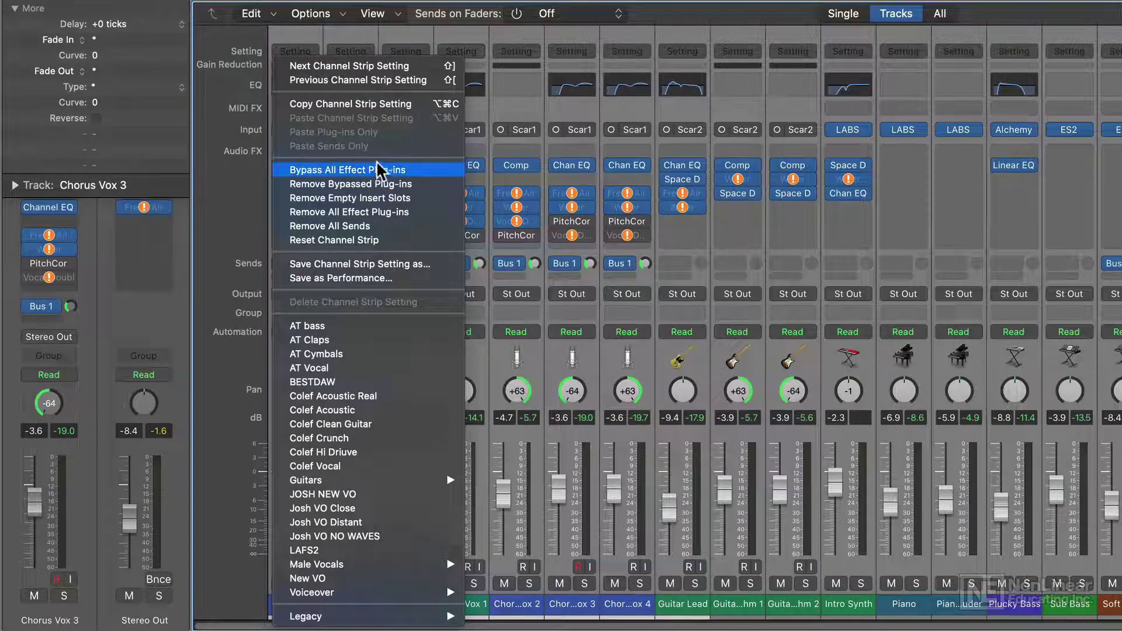
{"action": "left_click", "coordinate": [435, 213]}
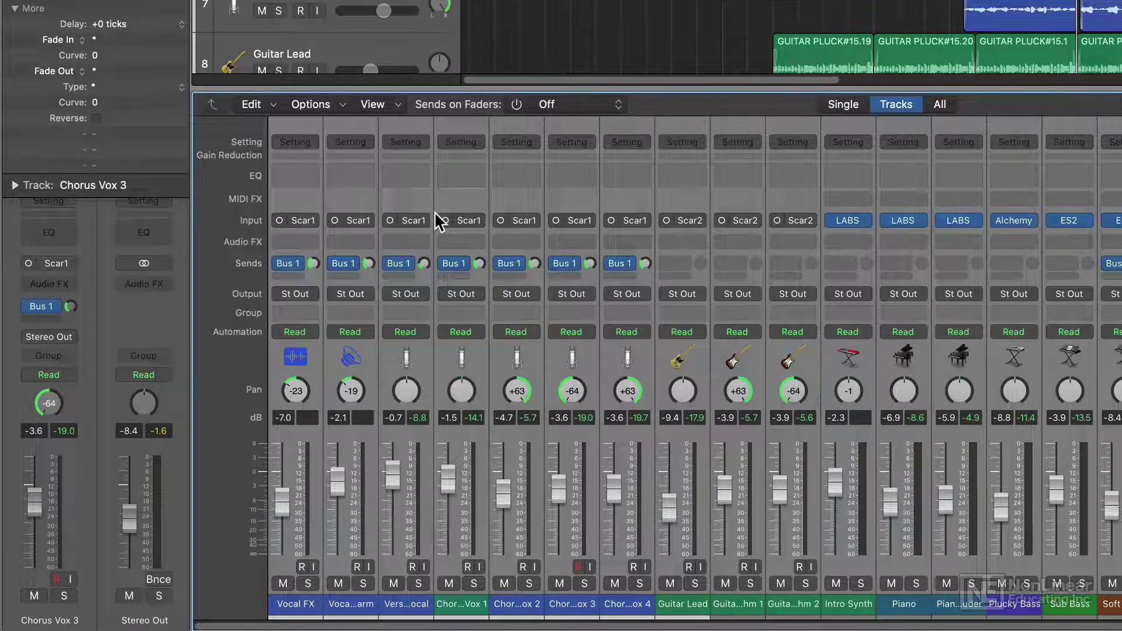
{"action": "left_click", "coordinate": [309, 138]}
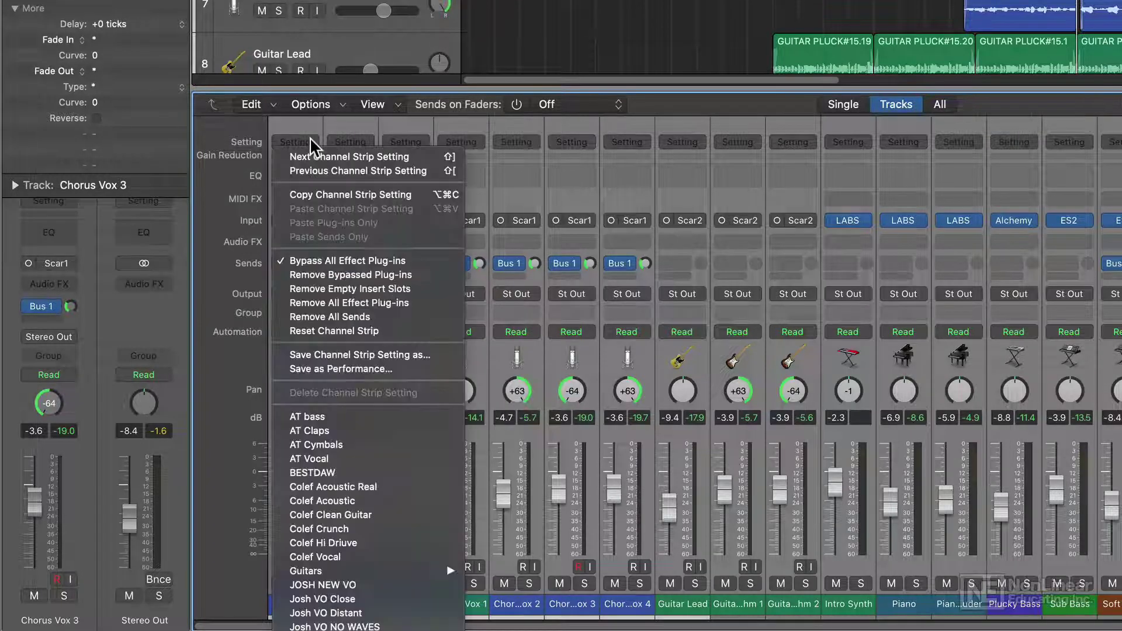
{"action": "left_click", "coordinate": [429, 316]}
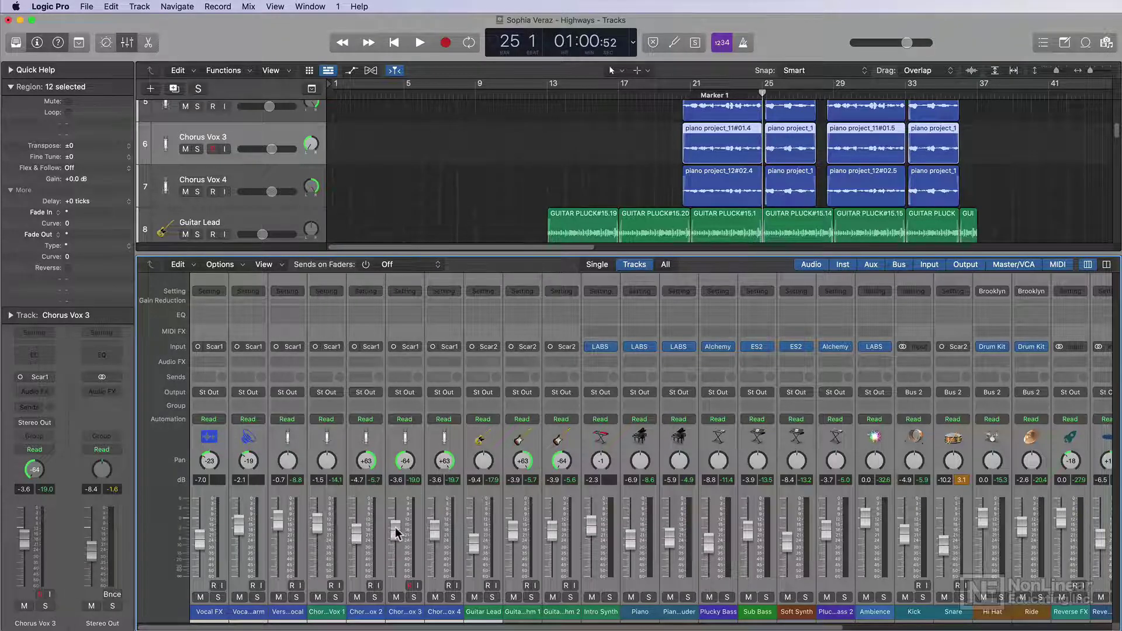
Reset every channel's volume to 0 dB and centre its pan.
{"action": "left_click", "coordinate": [395, 529], "text": "alt"}
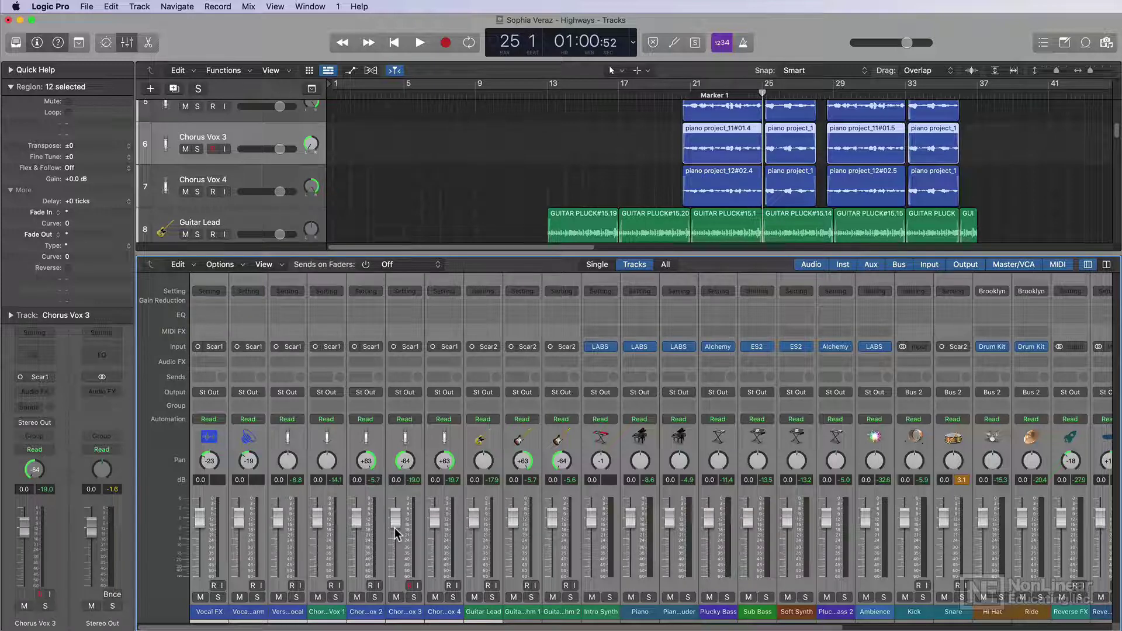
{"action": "left_click", "coordinate": [408, 461], "text": "alt"}
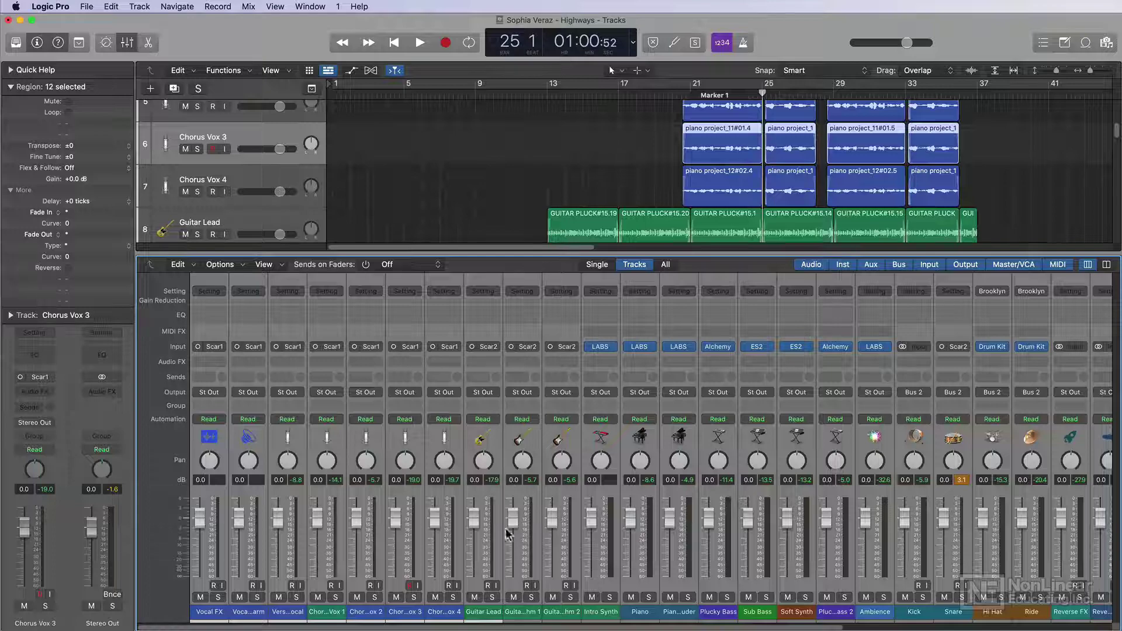
{"action": "left_click_drag", "start_coordinate": [507, 628], "coordinate": [775, 629]}
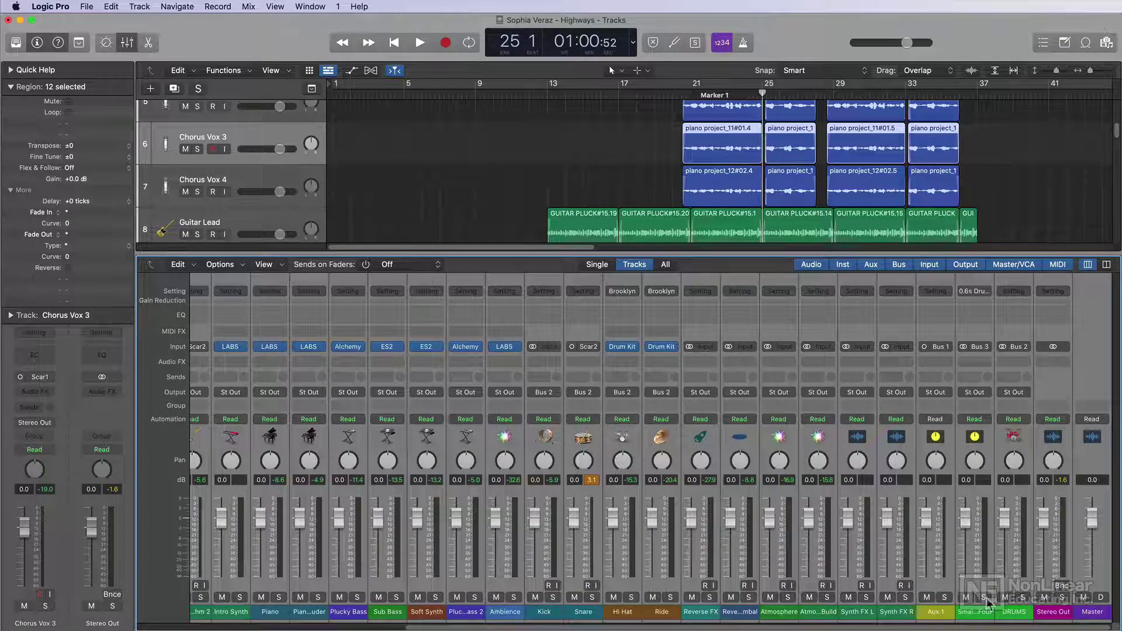
Delete the Aux 1, Smal…Four and DRUMS aux channels despite their active bus routing.
{"action": "left_click", "coordinate": [934, 611]}
{"action": "left_click", "coordinate": [1013, 614], "text": "shift"}
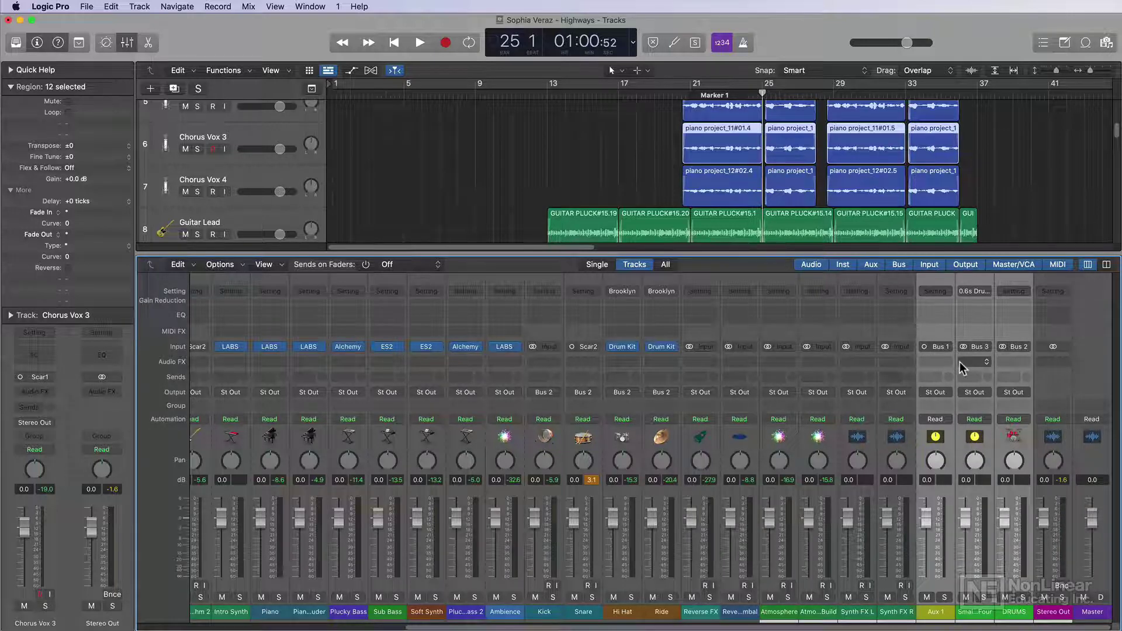
{"action": "key", "text": "Delete"}
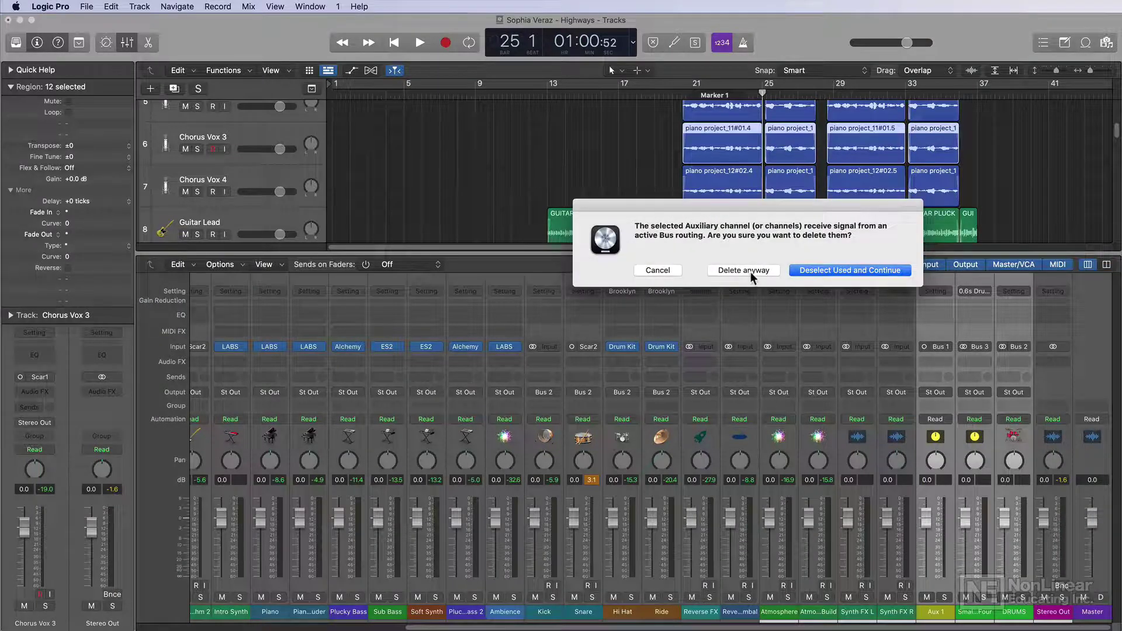
{"action": "left_click", "coordinate": [750, 272]}
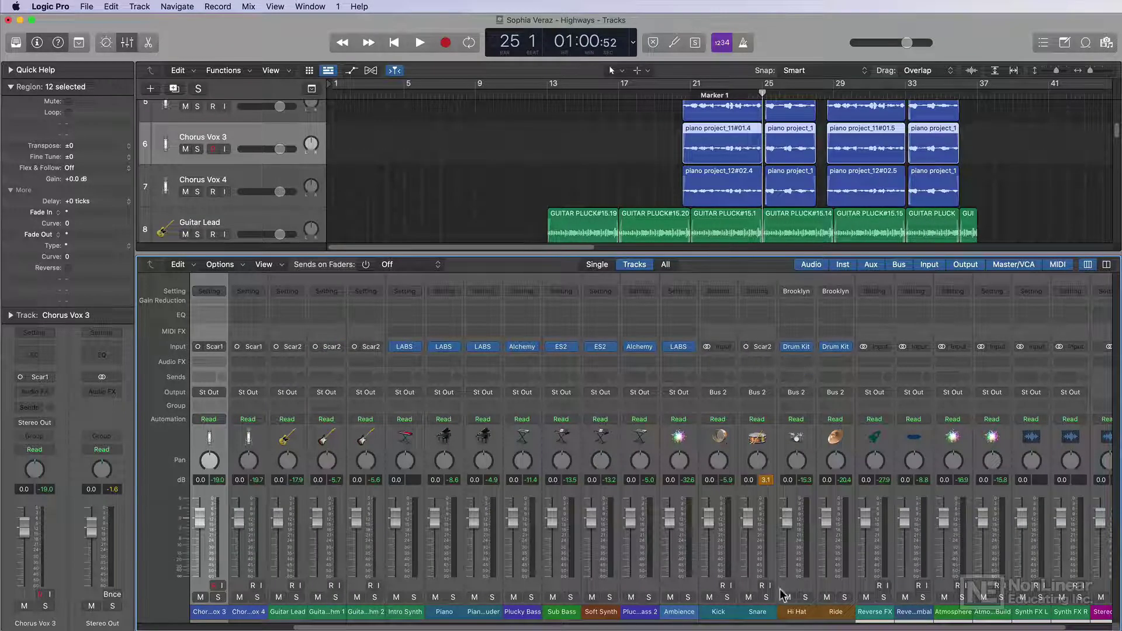
{"action": "scroll", "coordinate": [360, 365], "scroll_direction": "right", "scroll_amount": 3}
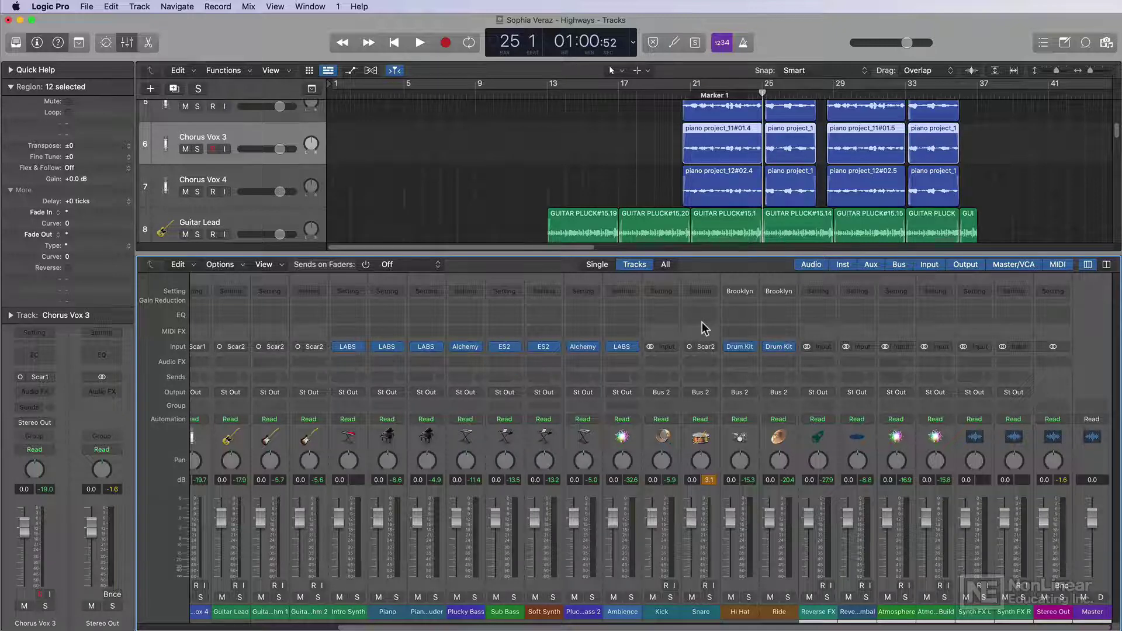
Check the Intro Synth LABS instrument, hide the Mixer, and select the Piano track's regions.
{"action": "left_click", "coordinate": [348, 346]}
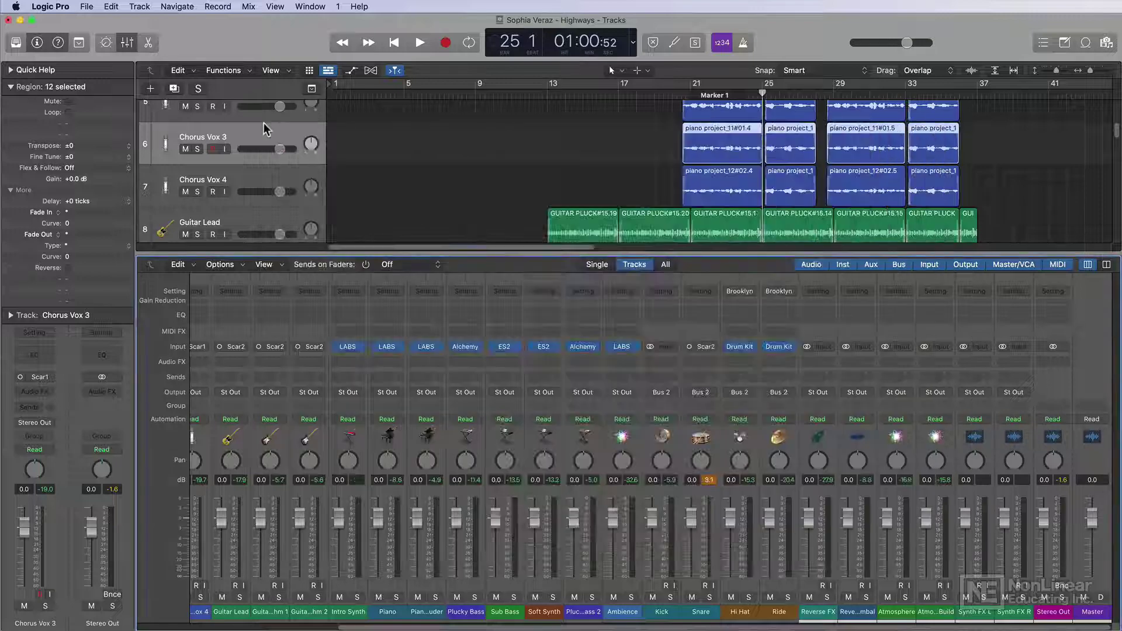
{"action": "left_click", "coordinate": [267, 124]}
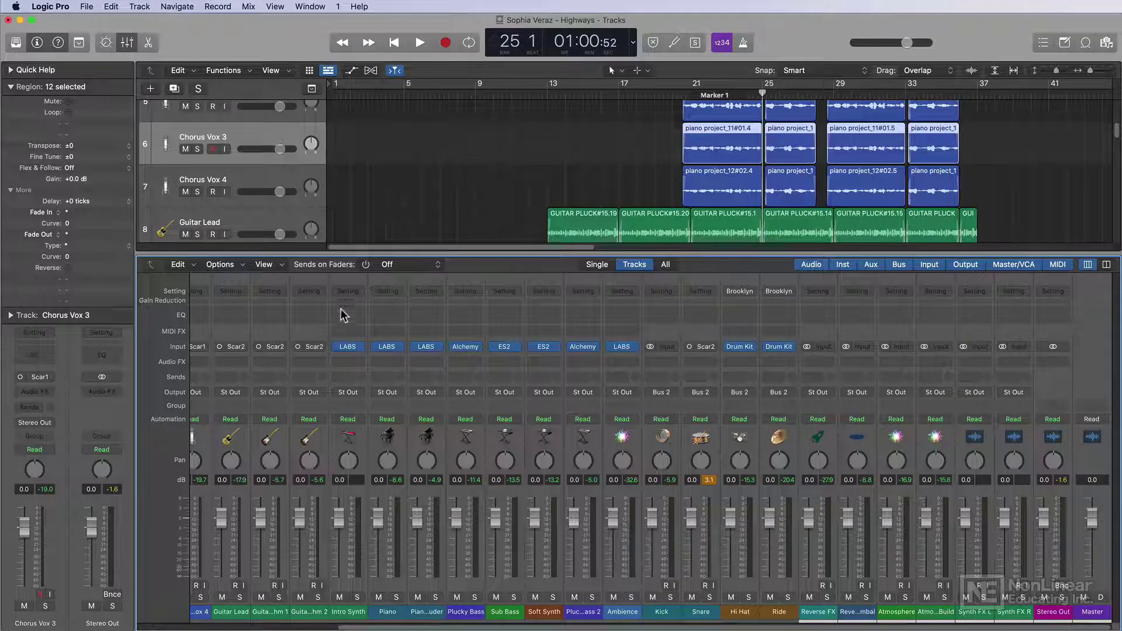
{"action": "key", "text": "x"}
{"action": "left_click", "coordinate": [251, 234]}
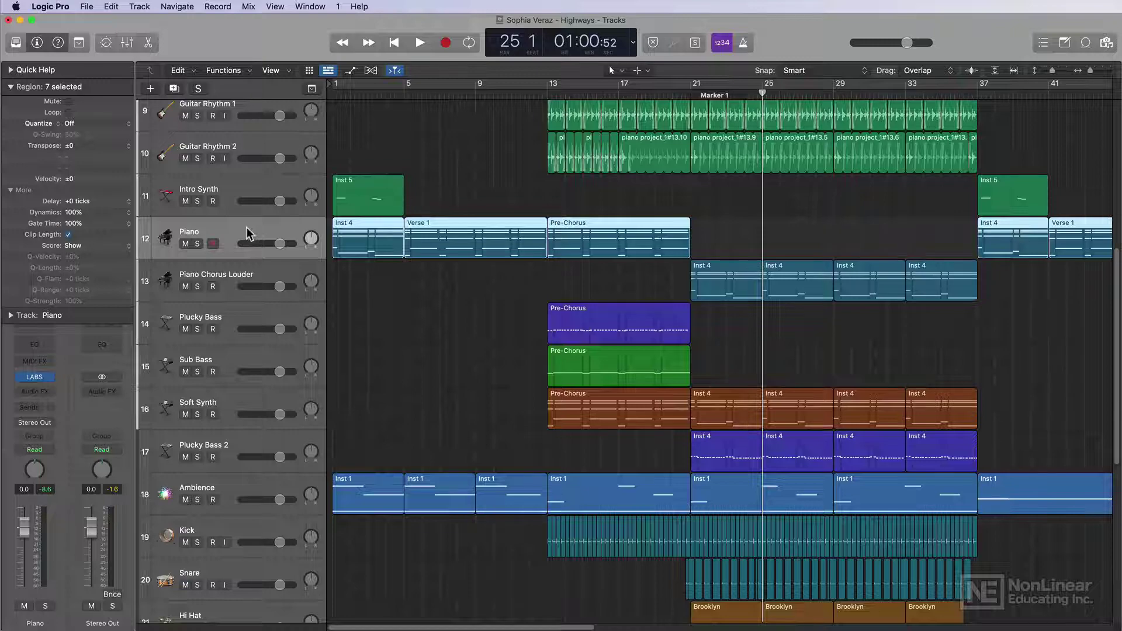
{"action": "key", "text": "ctrl+b"}
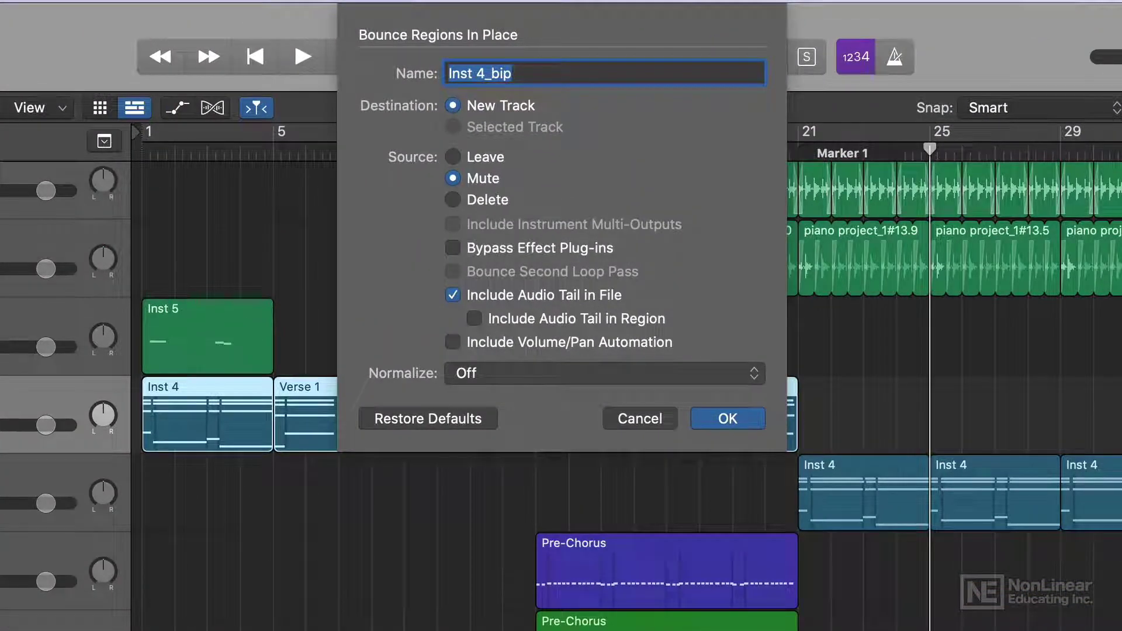
{"action": "key", "text": "Return"}
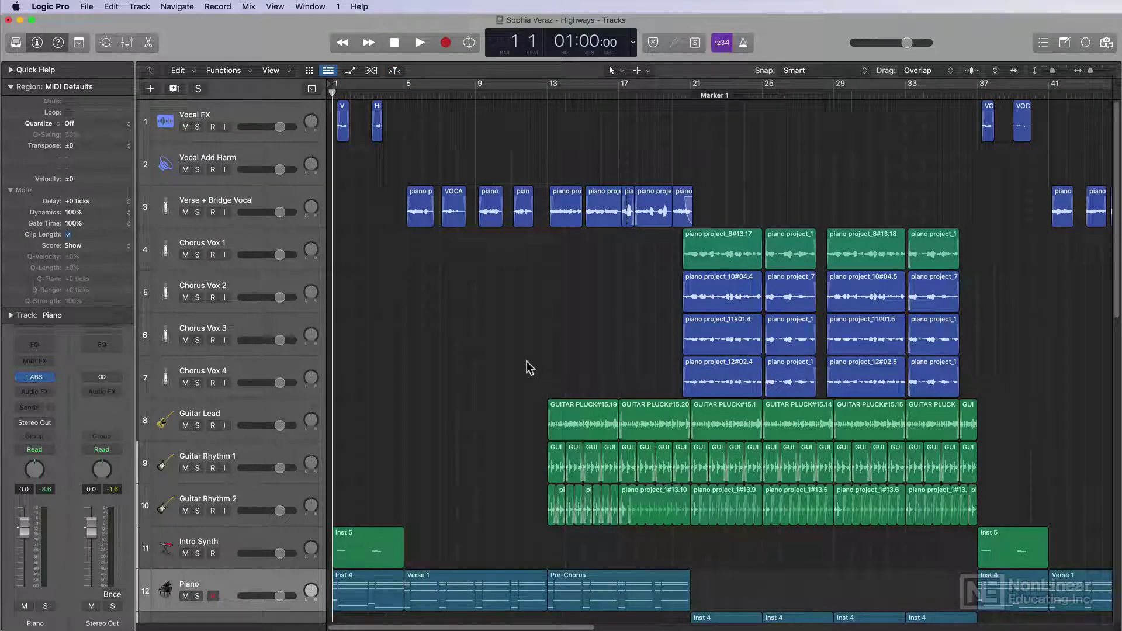
{"action": "key", "text": "a"}
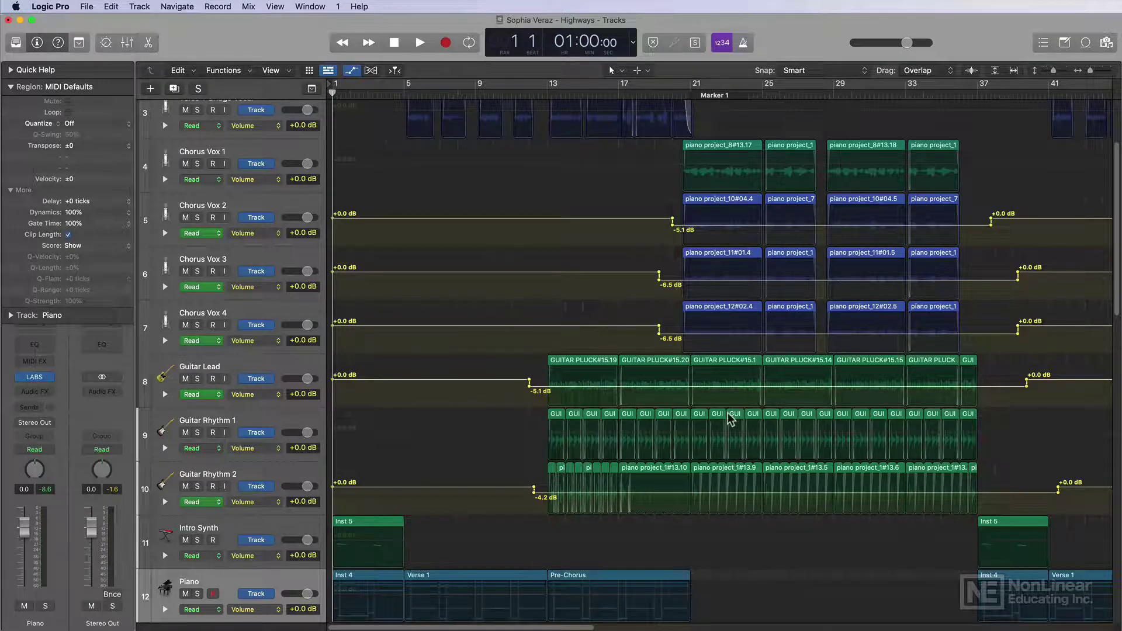
Delete all track automation in the project via Mix > Delete Automation.
{"action": "scroll", "coordinate": [660, 472], "scroll_direction": "up", "scroll_amount": 5}
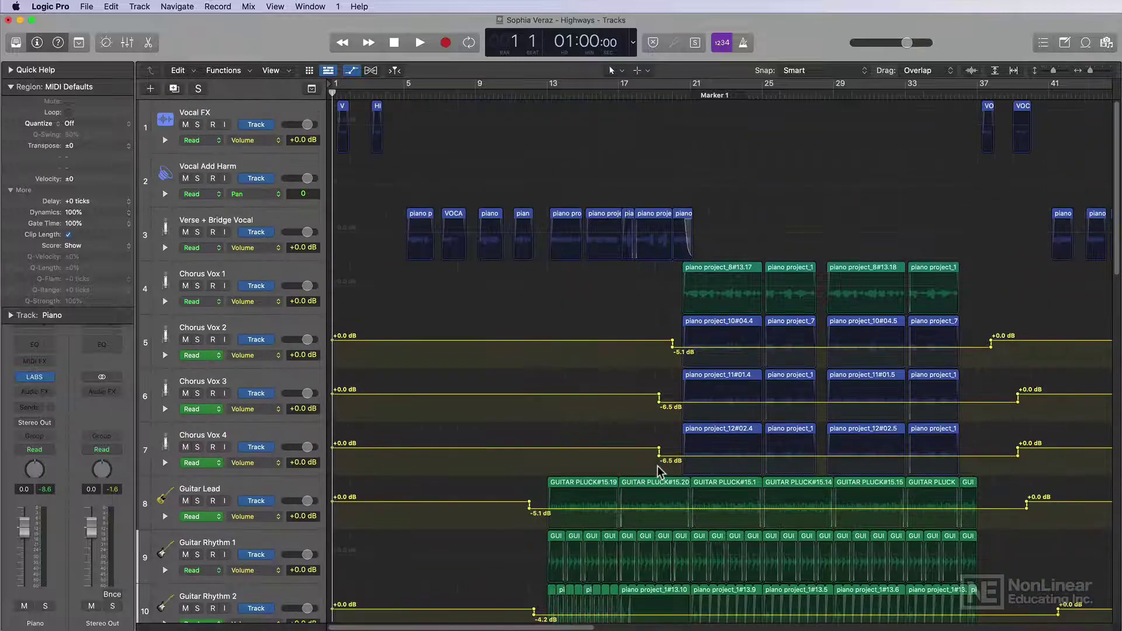
{"action": "scroll", "coordinate": [657, 468], "scroll_direction": "down", "scroll_amount": 2}
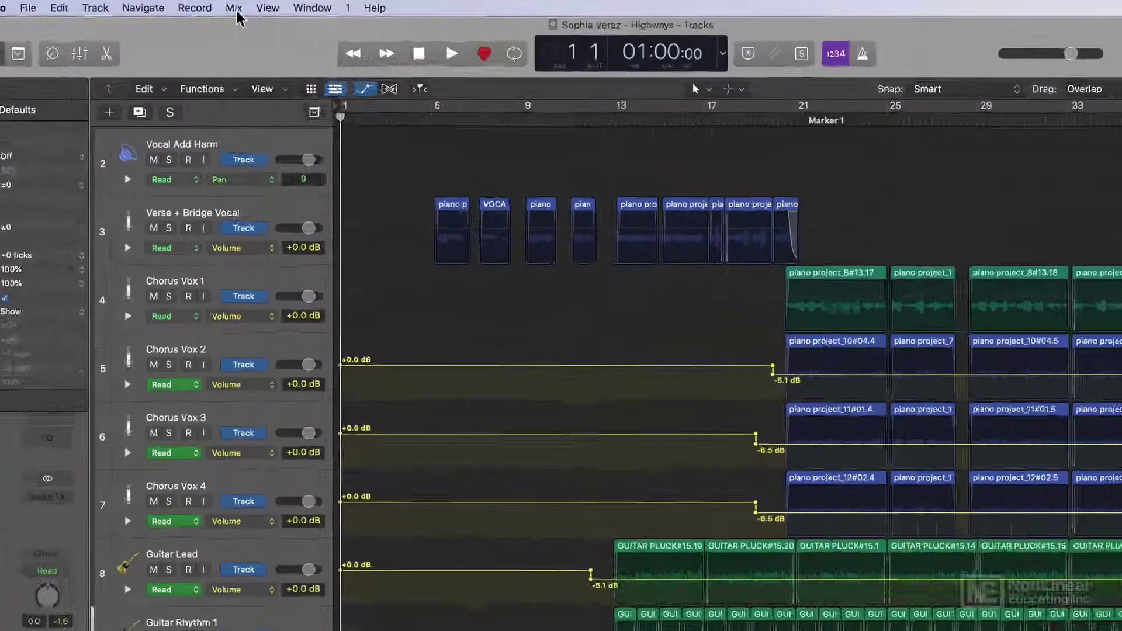
{"action": "left_click", "coordinate": [248, 7]}
{"action": "mouse_move", "coordinate": [321, 53]}
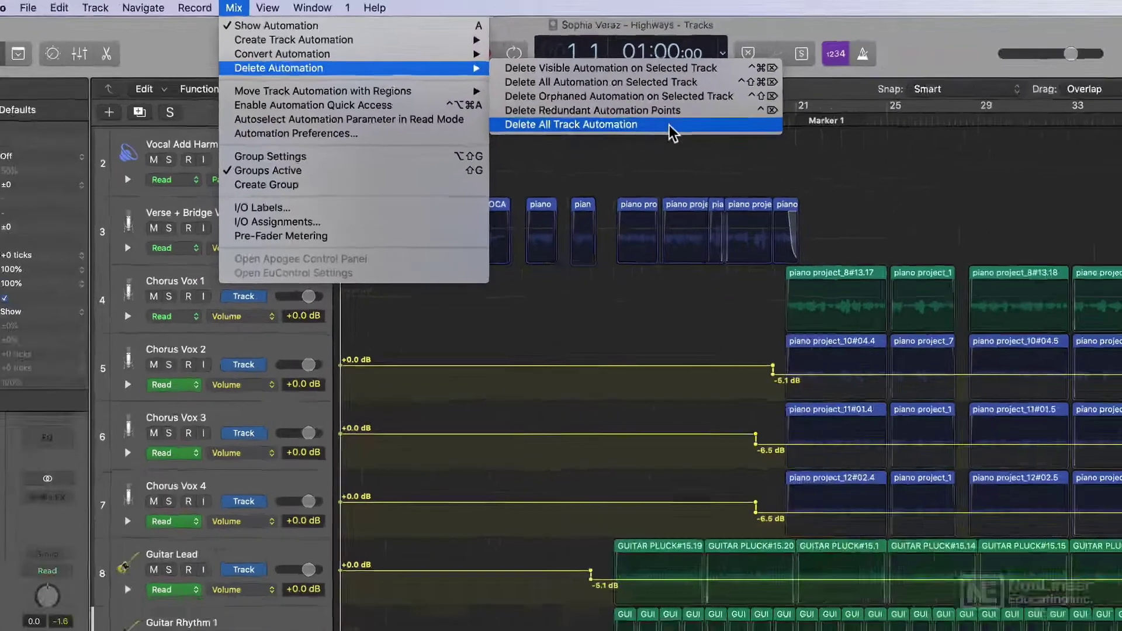
{"action": "left_click", "coordinate": [825, 179]}
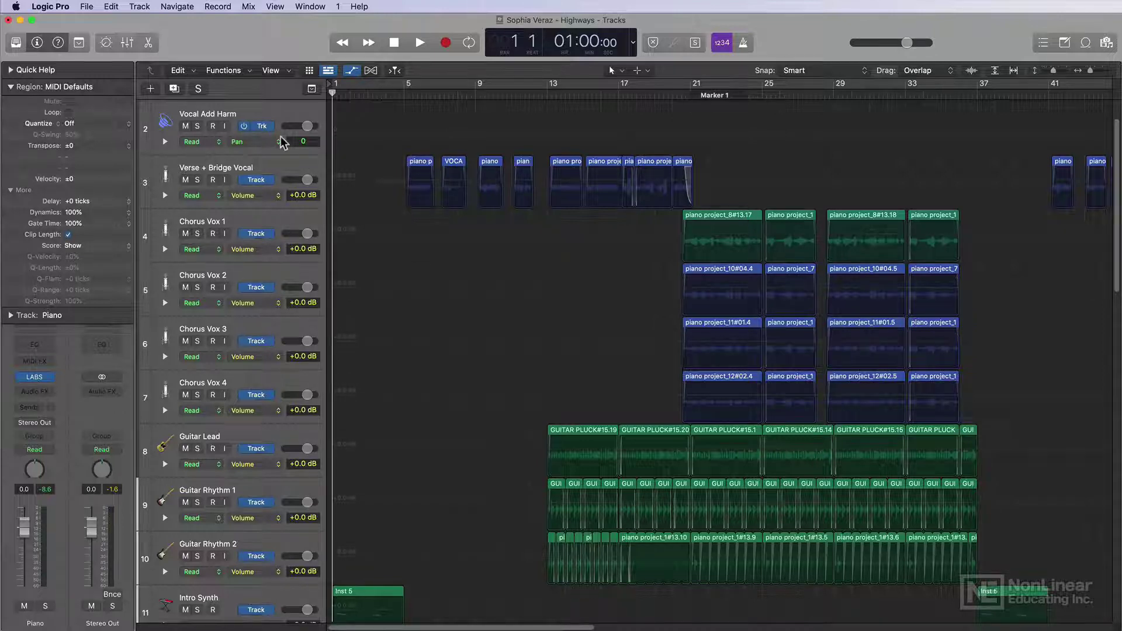
Scroll through the tracks to confirm the yellow volume curves are gone.
{"action": "scroll", "coordinate": [257, 126], "scroll_direction": "down", "scroll_amount": 5}
{"action": "scroll", "coordinate": [310, 161], "scroll_direction": "down", "scroll_amount": 12}
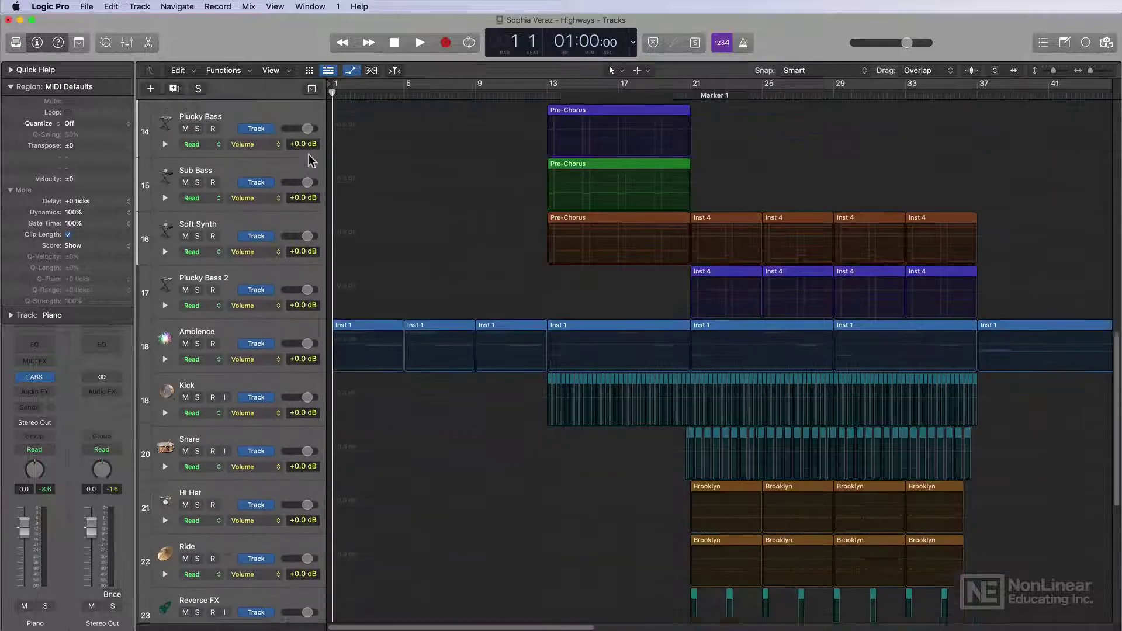
{"action": "scroll", "coordinate": [311, 162], "scroll_direction": "down", "scroll_amount": 1}
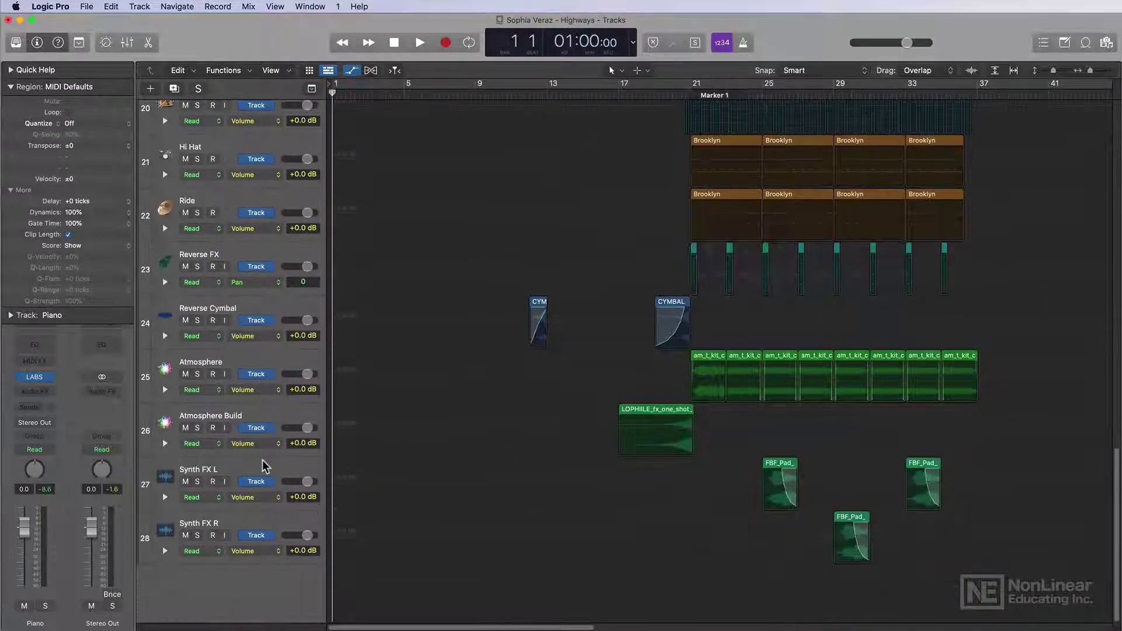
{"action": "scroll", "coordinate": [520, 386], "scroll_direction": "up", "scroll_amount": 19}
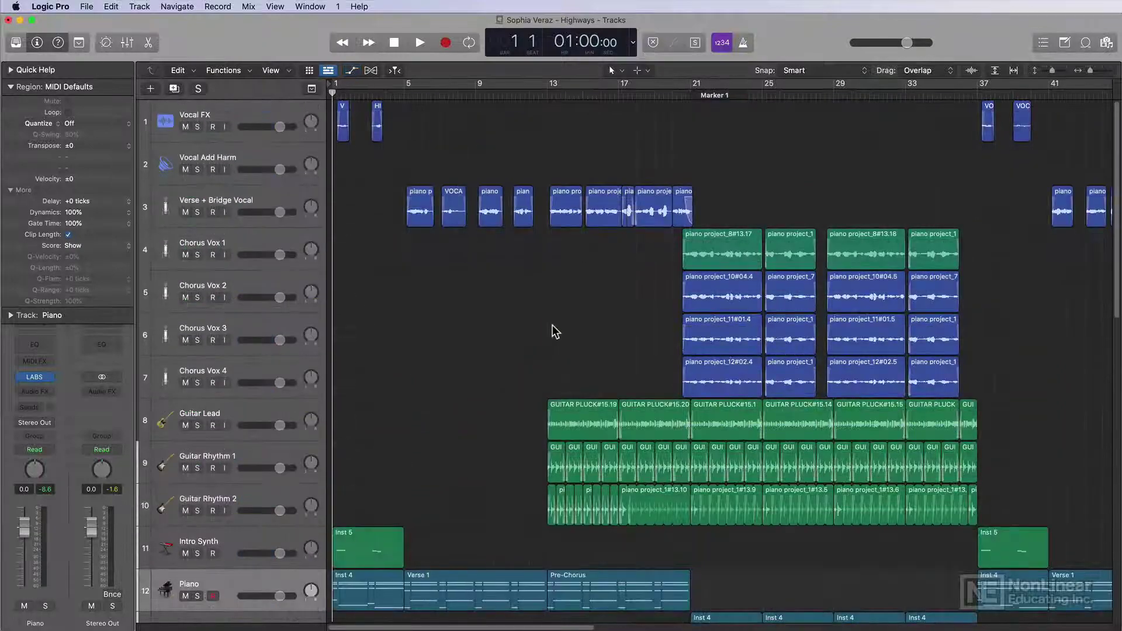
Zoom out and review the guitar and chorus vocal regions, then clear the selection.
{"action": "key", "text": "super+Left"}
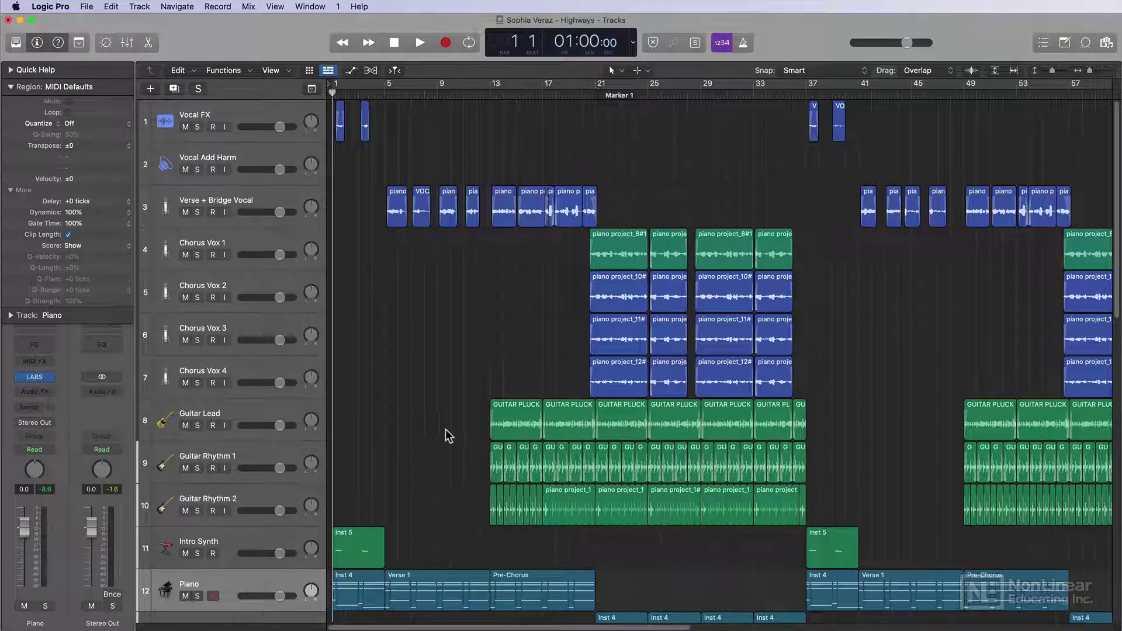
{"action": "left_click_drag", "start_coordinate": [462, 422], "coordinate": [825, 497]}
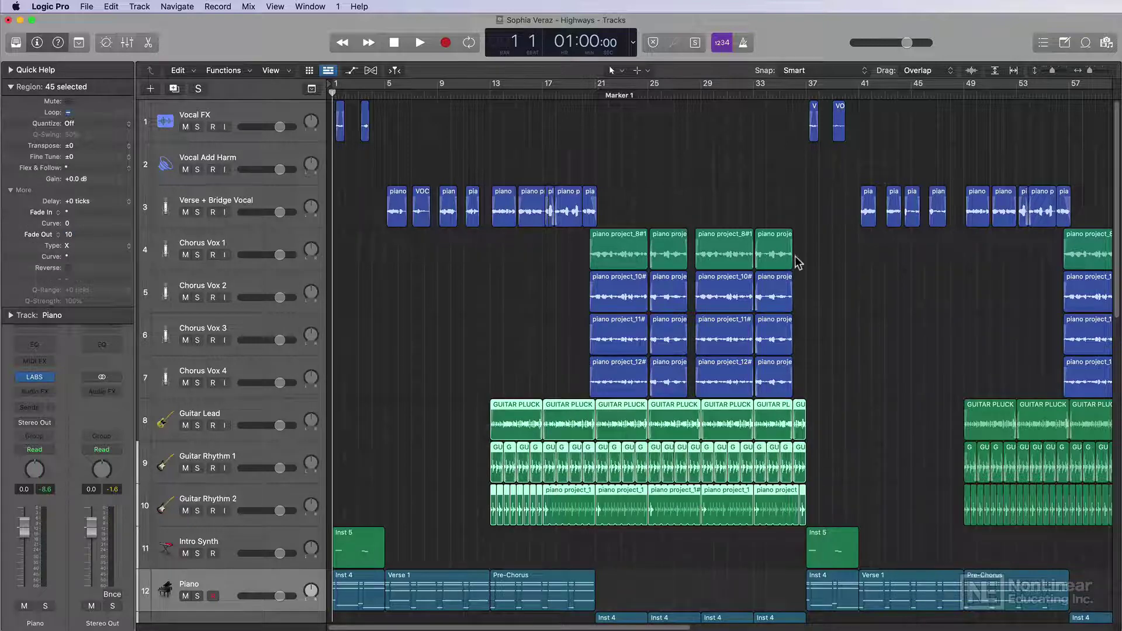
{"action": "left_click_drag", "start_coordinate": [880, 231], "coordinate": [589, 377]}
{"action": "left_click", "coordinate": [539, 373]}
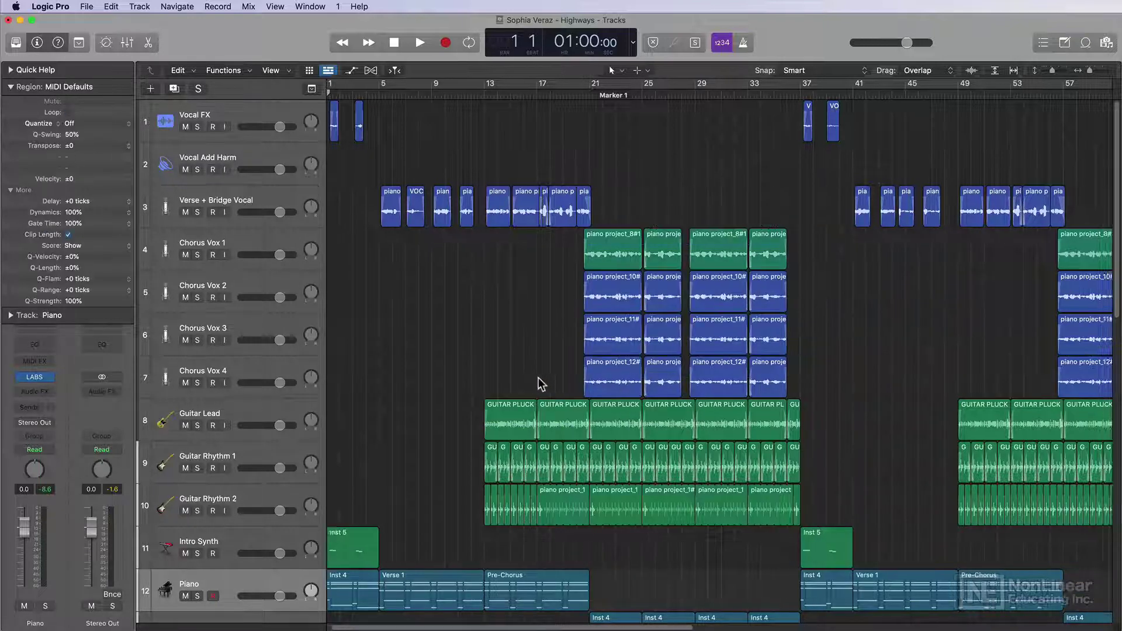
Check bar 50, zoom to the whole project, and select all Guitar Lead, Rhythm 1 and Rhythm 2 regions.
{"action": "scroll", "coordinate": [540, 377], "scroll_direction": "right", "scroll_amount": 5}
{"action": "scroll", "coordinate": [538, 378], "scroll_direction": "right", "scroll_amount": 4}
{"action": "scroll", "coordinate": [540, 384], "scroll_direction": "right", "scroll_amount": 1}
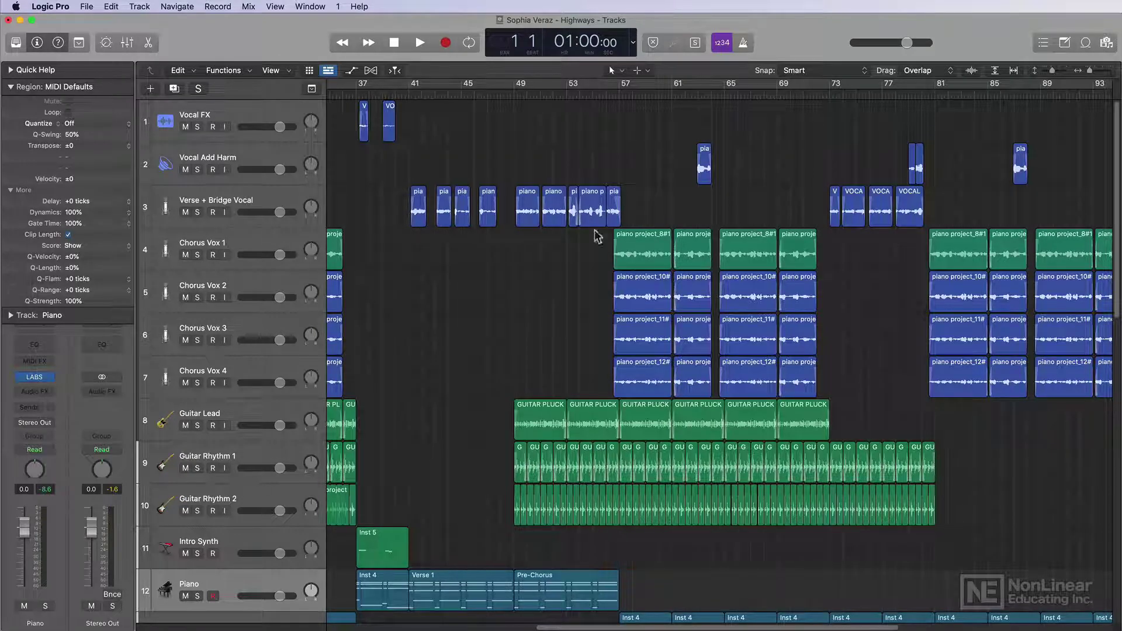
{"action": "left_click", "coordinate": [525, 94]}
{"action": "key", "text": "super+Right"}
{"action": "key", "text": "super+Right"}
{"action": "key", "text": "super+Right"}
{"action": "key", "text": "super+Right"}
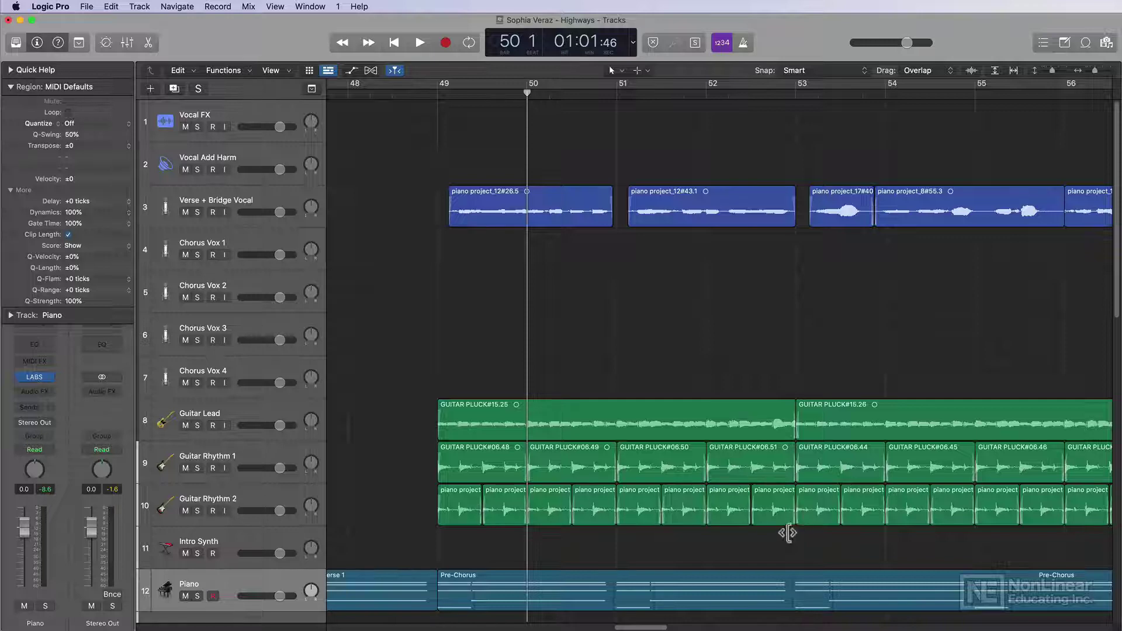
{"action": "key", "text": "z"}
{"action": "left_click_drag", "start_coordinate": [409, 435], "coordinate": [900, 495]}
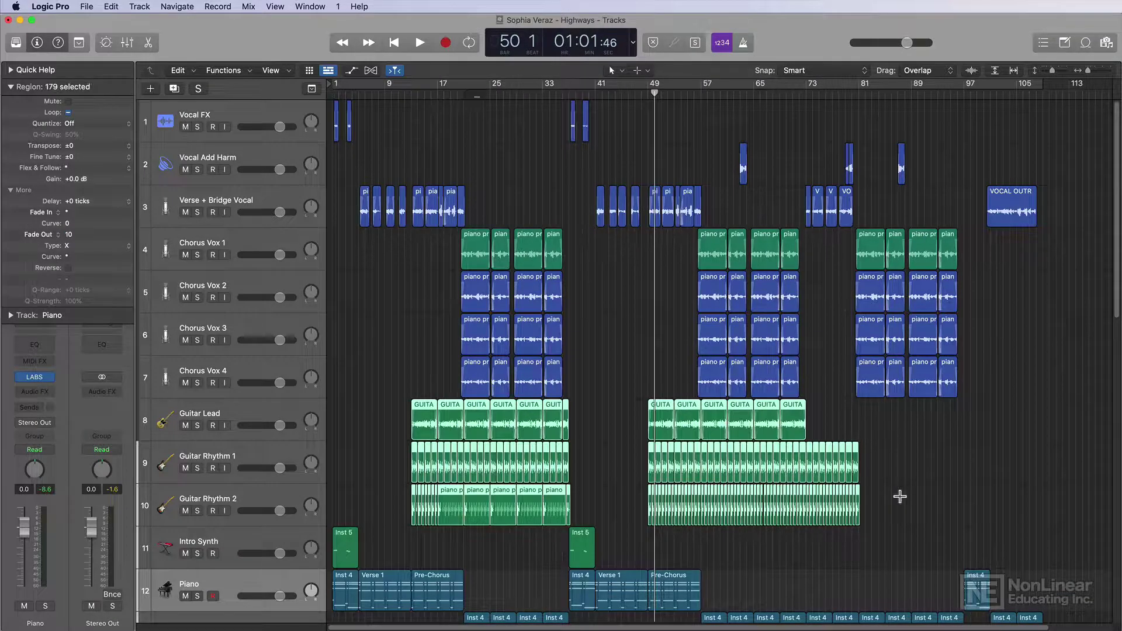
Give the selected guitar regions an X (Crossfade) fade-out of 8.
{"action": "key", "text": "z"}
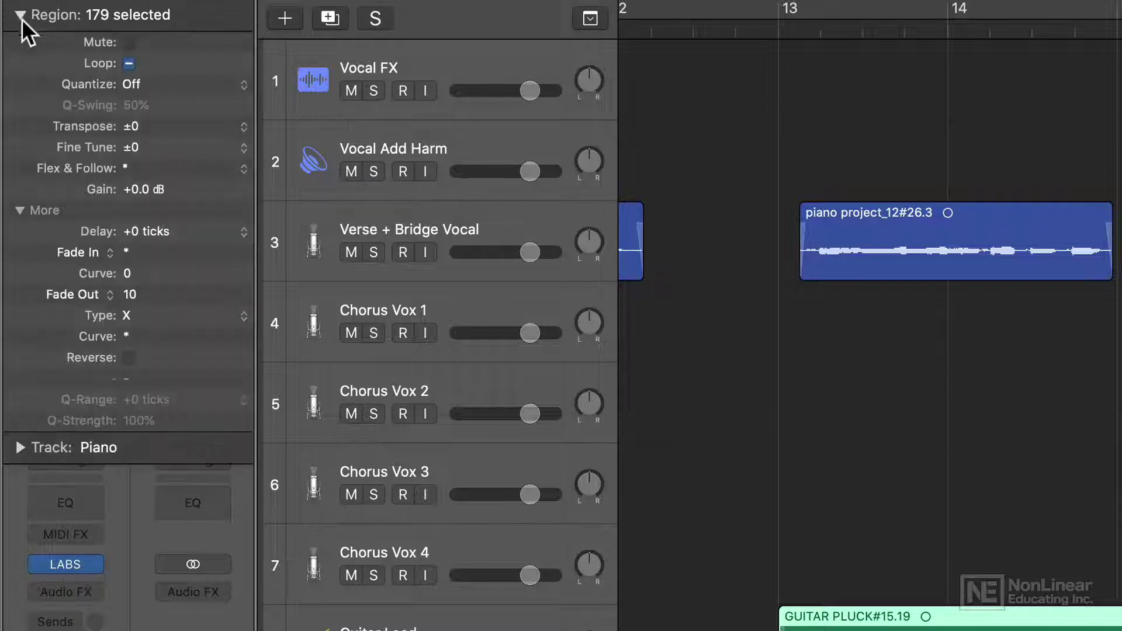
{"action": "left_click", "coordinate": [158, 319]}
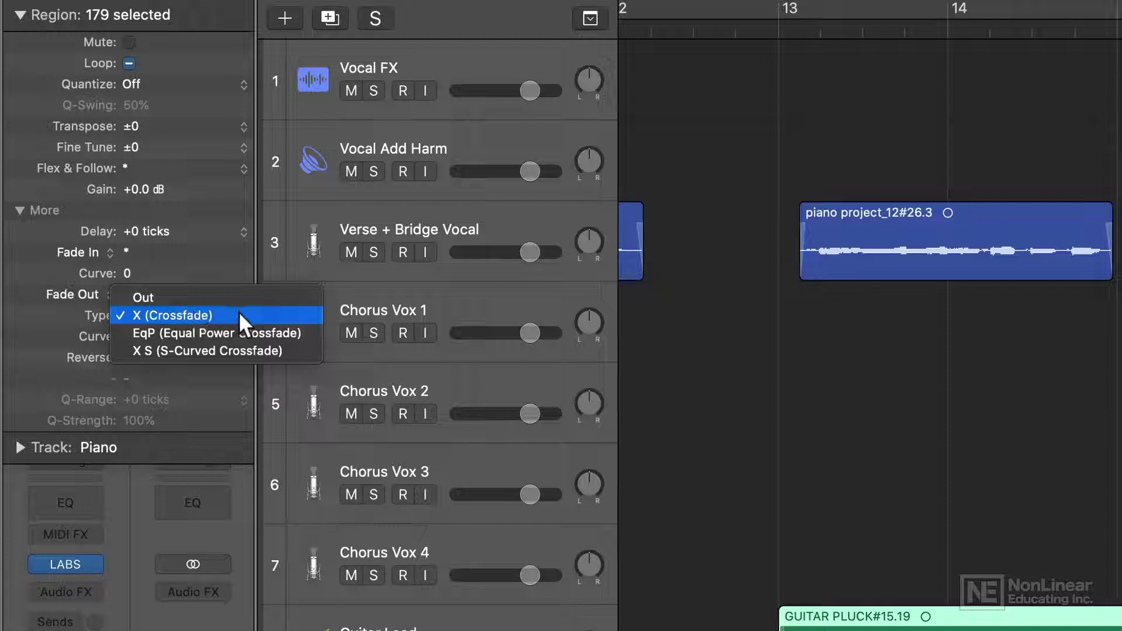
{"action": "left_click", "coordinate": [238, 311]}
{"action": "double_click", "coordinate": [171, 293]}
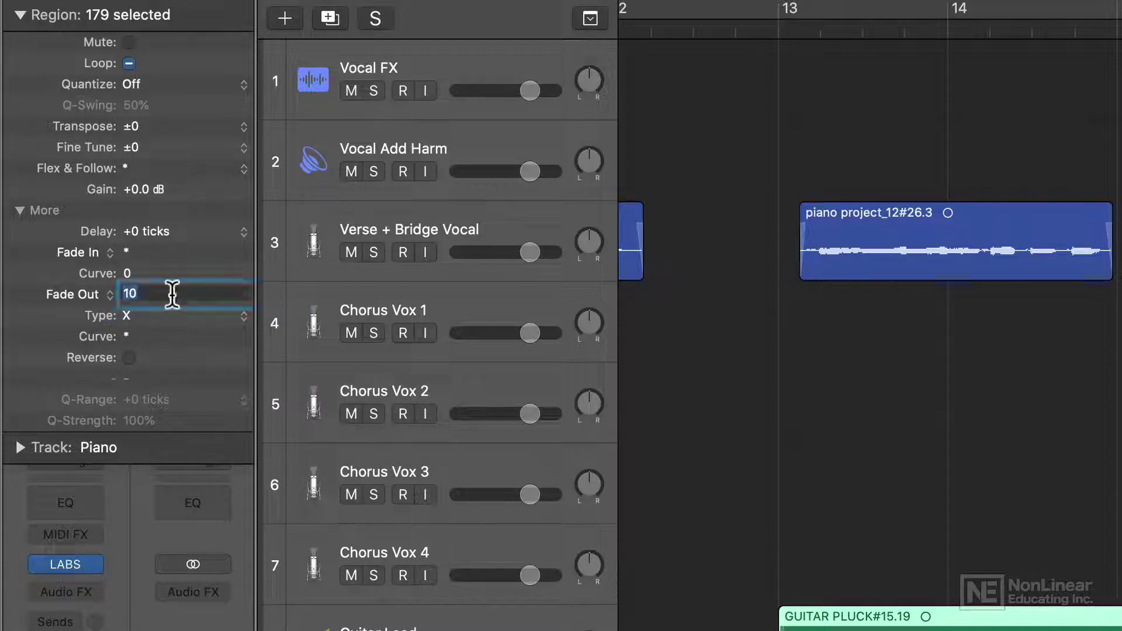
{"action": "type", "text": "8"}
{"action": "key", "text": "Return"}
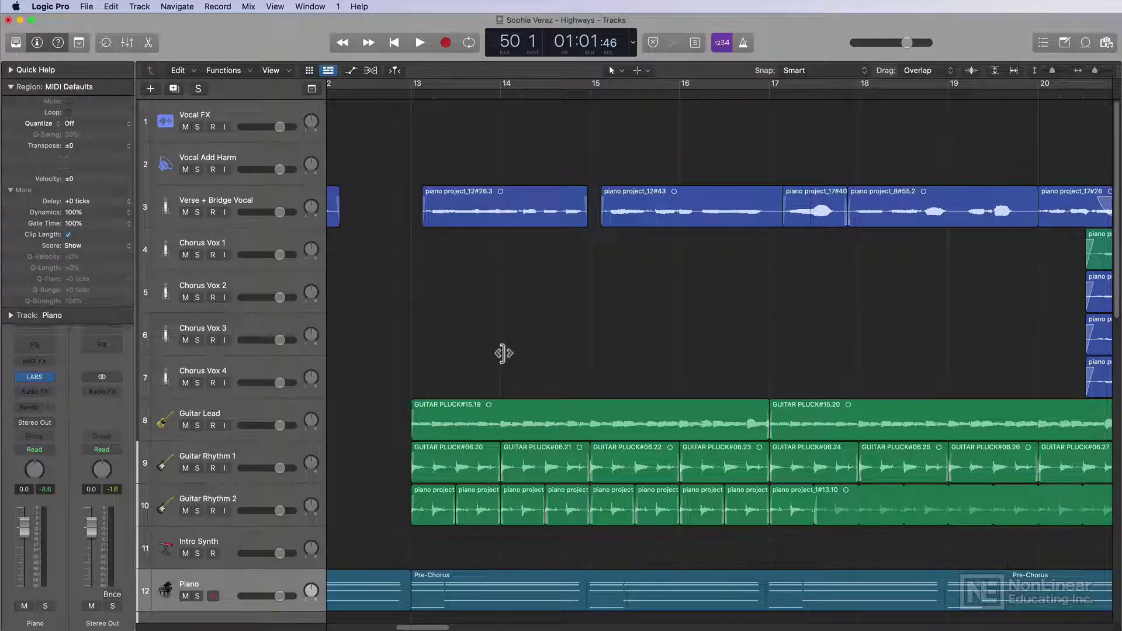
Move the playhead to bar 14 and zoom to inspect the guitar join.
{"action": "left_click", "coordinate": [501, 94]}
{"action": "scroll", "coordinate": [499, 92], "scroll_direction": "up", "scroll_amount": 5}
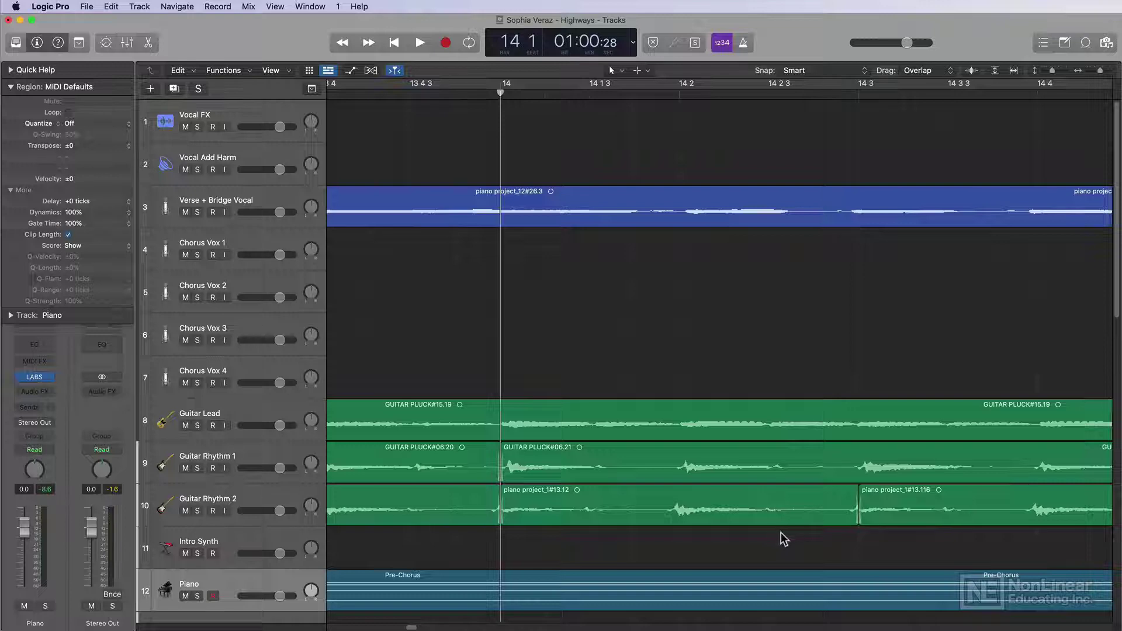
{"action": "scroll", "coordinate": [840, 499], "scroll_direction": "down", "scroll_amount": 10}
Join the first section's guitar regions on tracks 8–10 into merged_1 regions.
{"action": "left_click_drag", "start_coordinate": [418, 422], "coordinate": [672, 508]}
{"action": "key", "text": "super+j"}
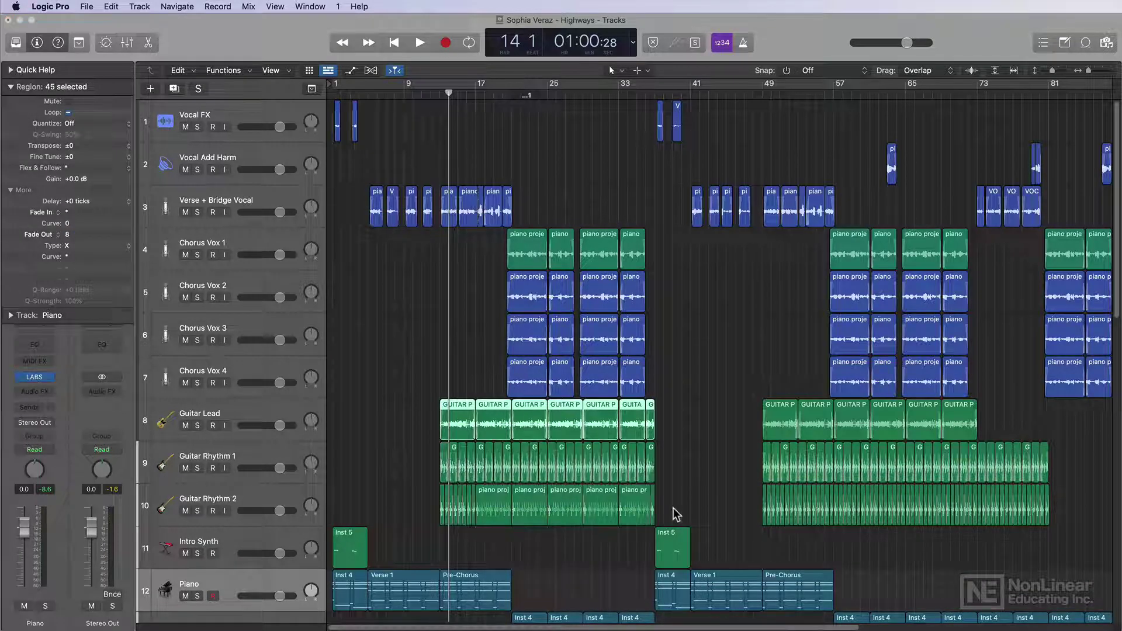
{"action": "left_click", "coordinate": [835, 269]}
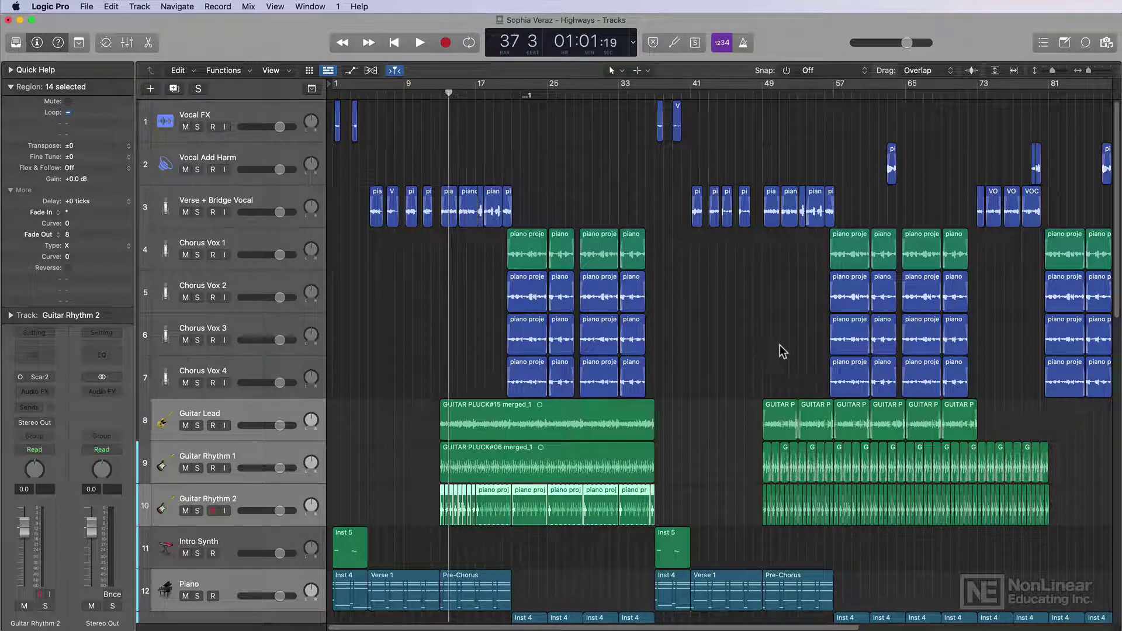
Join the later section's guitar regions into merged_2 and zoom in near bar 33.
{"action": "left_click_drag", "start_coordinate": [751, 418], "coordinate": [1070, 501]}
{"action": "key", "text": "super+j"}
{"action": "left_click", "coordinate": [854, 267]}
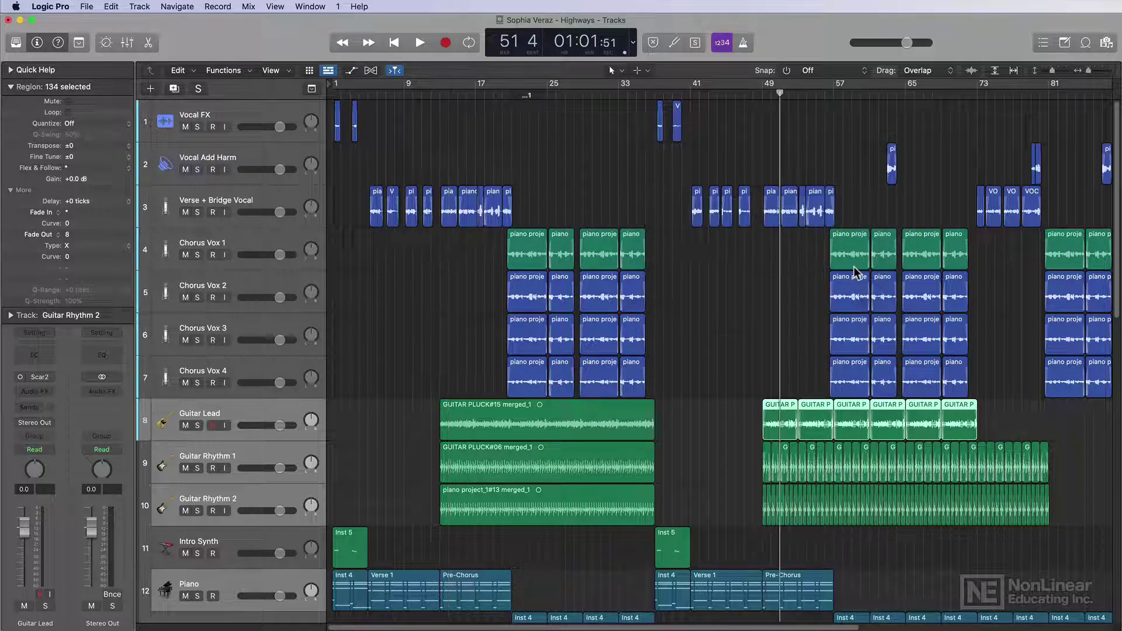
{"action": "scroll", "coordinate": [854, 267], "scroll_direction": "right", "scroll_amount": 3}
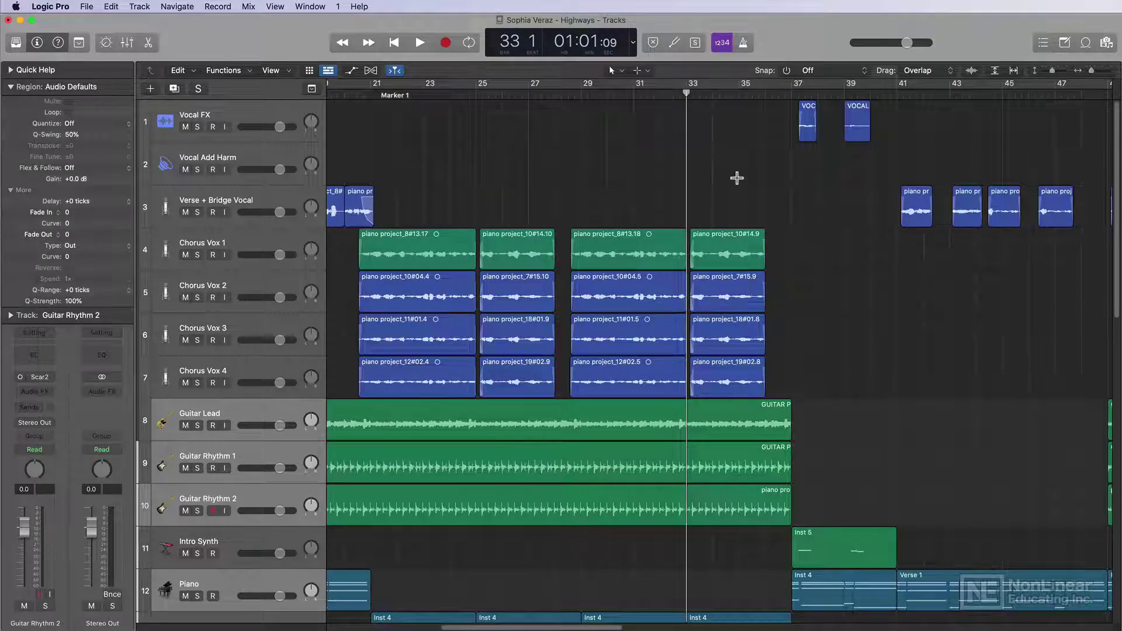
{"action": "key", "text": "super+Right"}
{"action": "key", "text": "super+Right"}
{"action": "key", "text": "super+Right"}
{"action": "key", "text": "super+Right"}
{"action": "key", "text": "super+Right"}
{"action": "key", "text": "super+Right"}
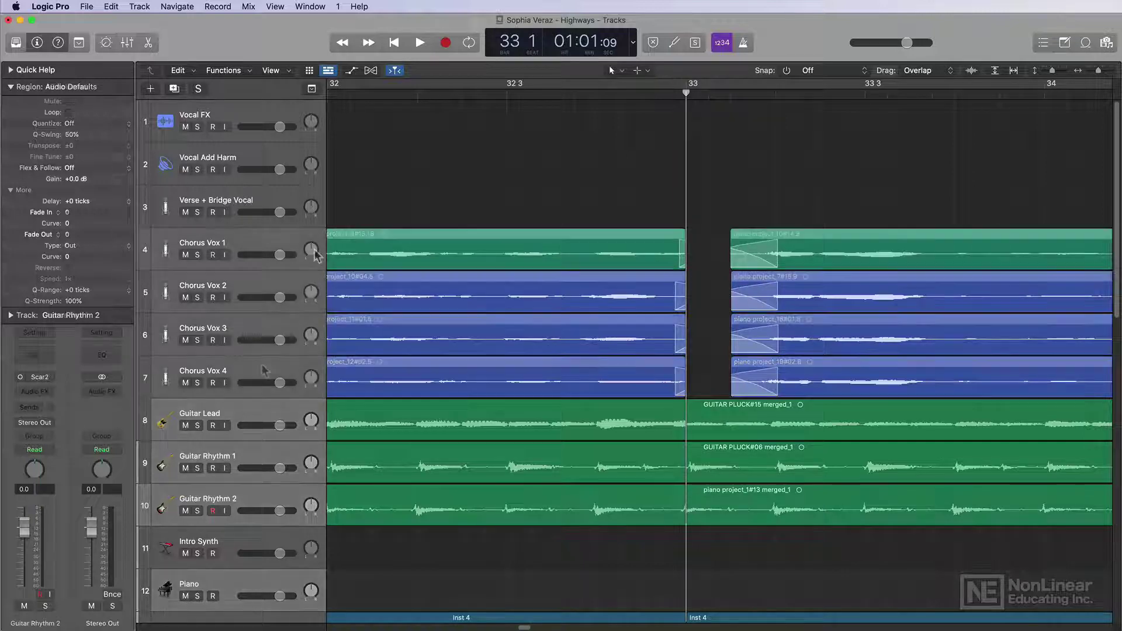
Select all regions on Chorus Vox 1–4 and extend their ends to the next regions as crossfades.
{"action": "left_click_drag", "start_coordinate": [262, 248], "coordinate": [262, 369]}
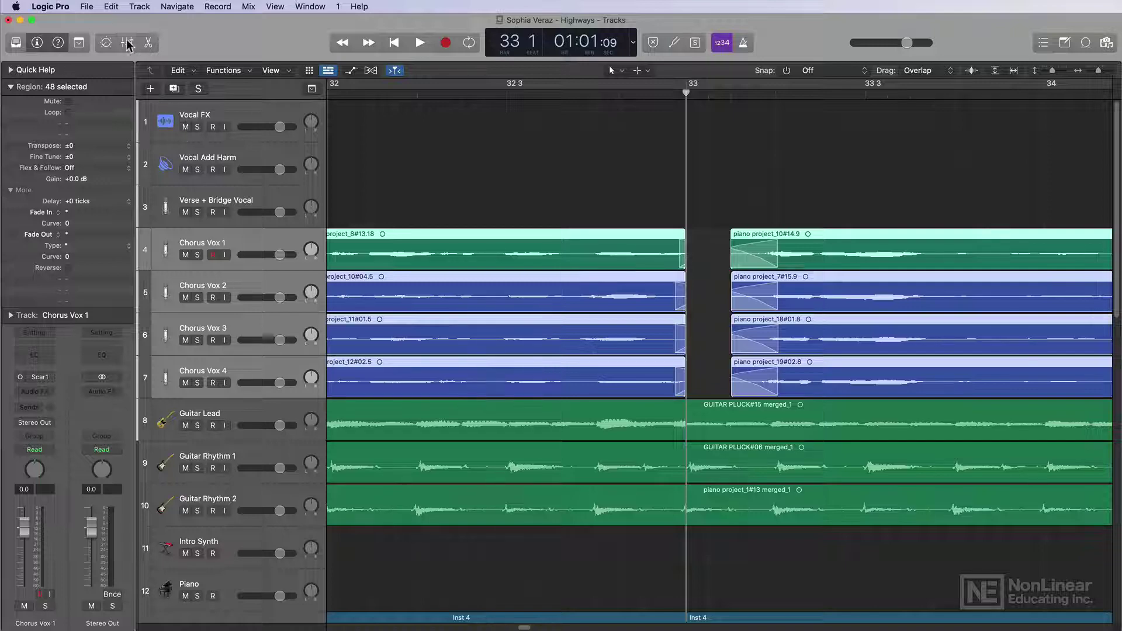
{"action": "left_click", "coordinate": [111, 7]}
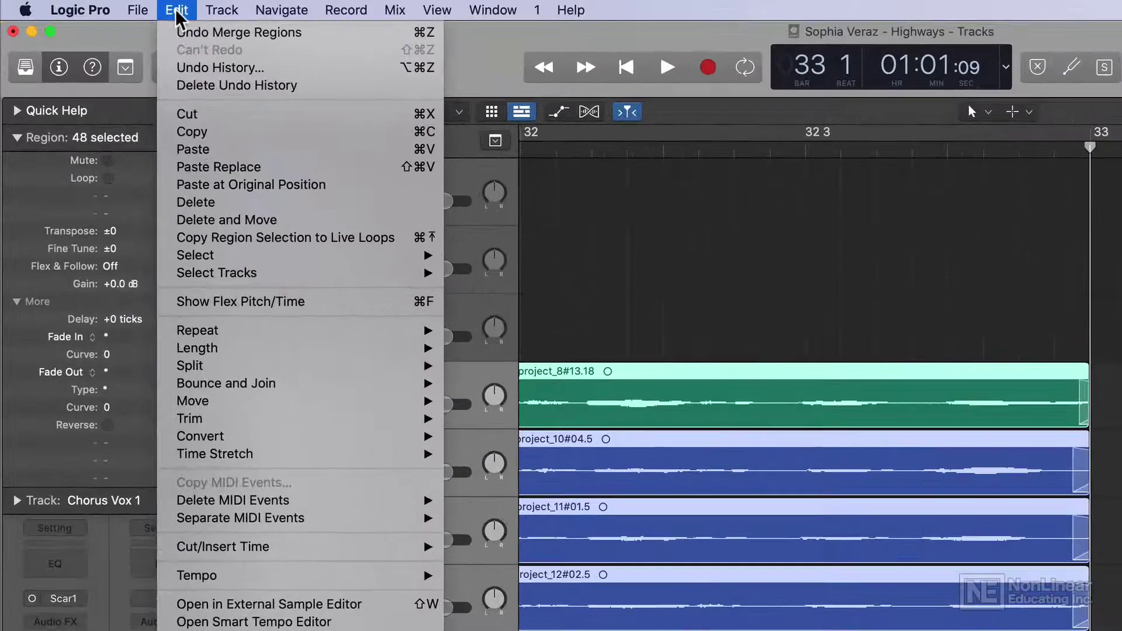
{"action": "mouse_move", "coordinate": [191, 266]}
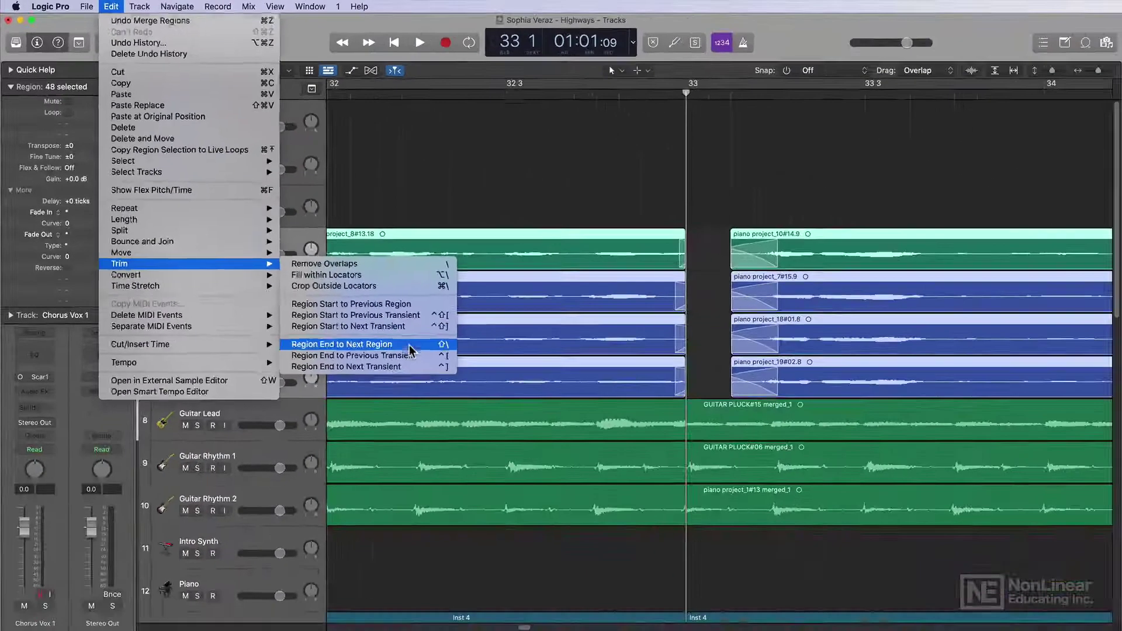
{"action": "left_click", "coordinate": [409, 346]}
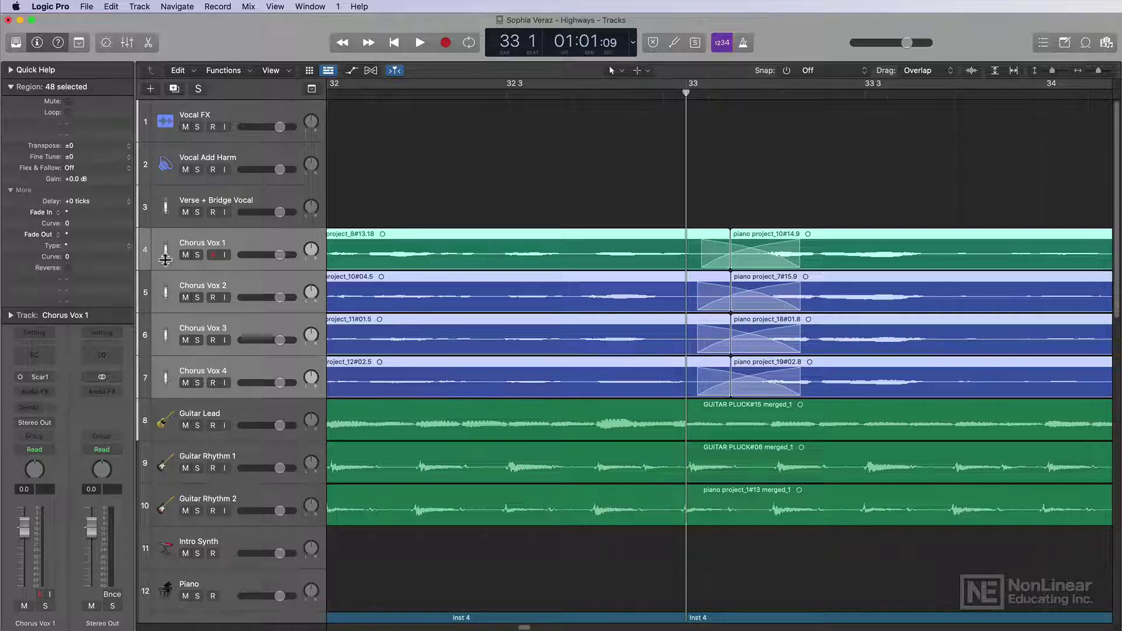
Make the selected chorus fades X-type crossfades and shorten their length to 8.
{"action": "left_click_drag", "start_coordinate": [92, 231], "coordinate": [91, 233]}
{"action": "left_click", "coordinate": [91, 245]}
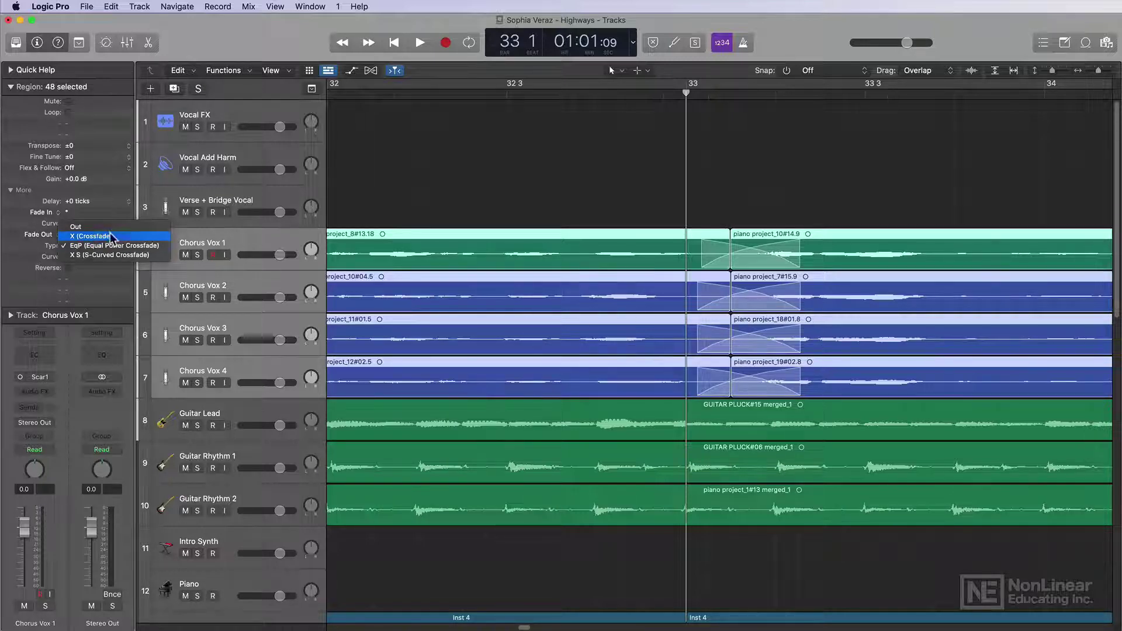
{"action": "left_click", "coordinate": [111, 236]}
{"action": "double_click", "coordinate": [87, 233]}
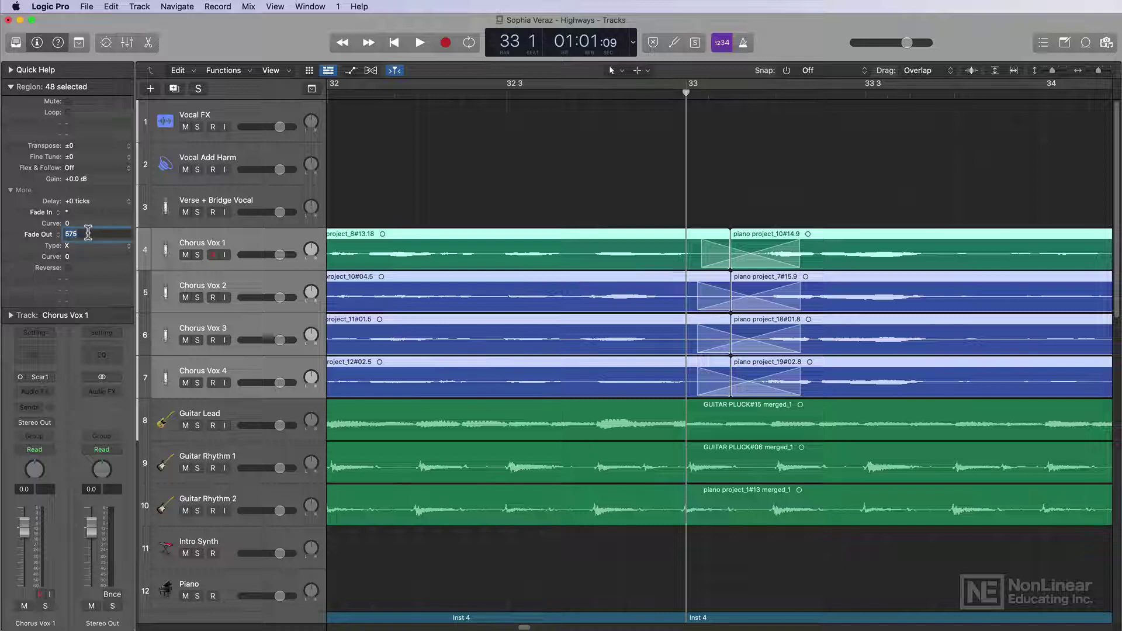
{"action": "type", "text": "8"}
{"action": "key", "text": "Return"}
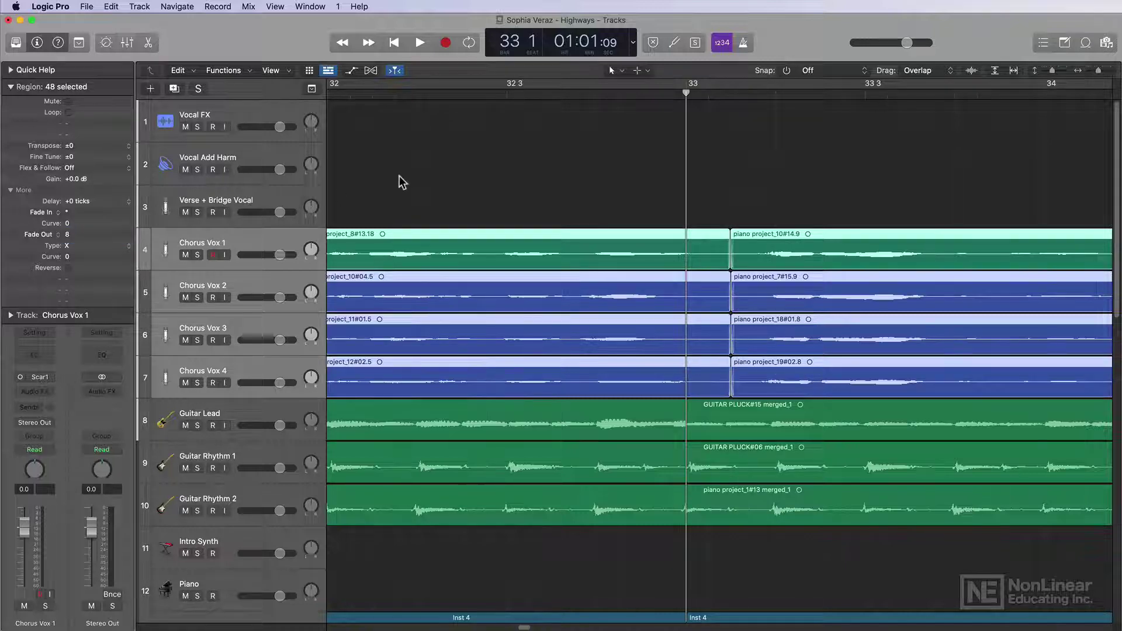
Join the first chorus regions on tracks 4–7 into one merged region per track, then select the second chorus regions.
{"action": "left_click", "coordinate": [668, 215]}
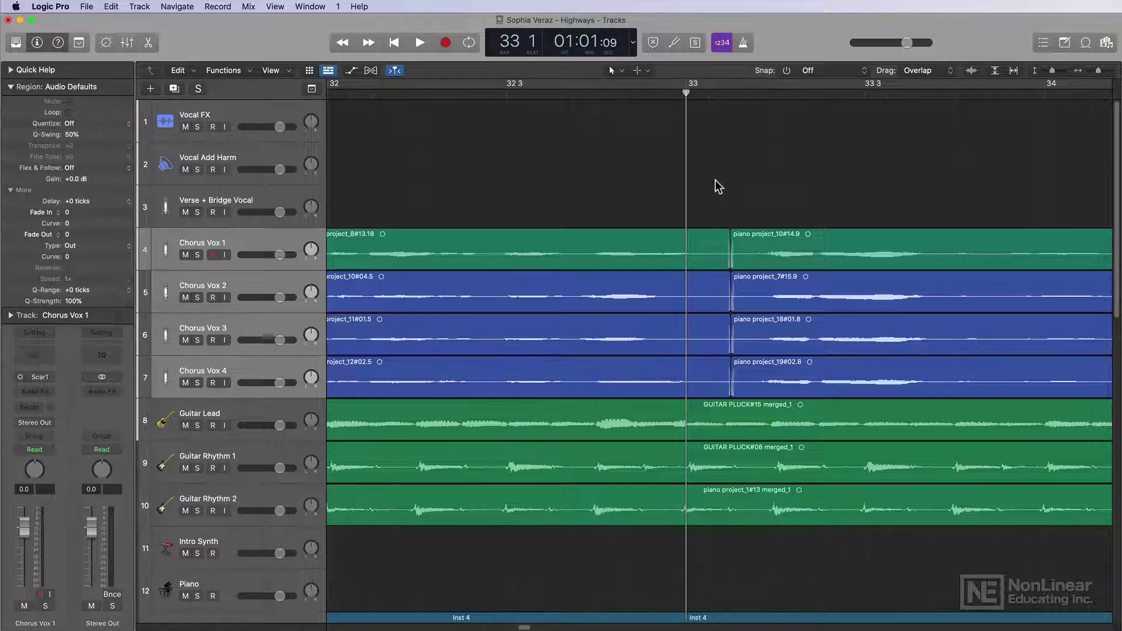
{"action": "key", "text": "super+Left"}
{"action": "key", "text": "super+Left"}
{"action": "key", "text": "super+Left"}
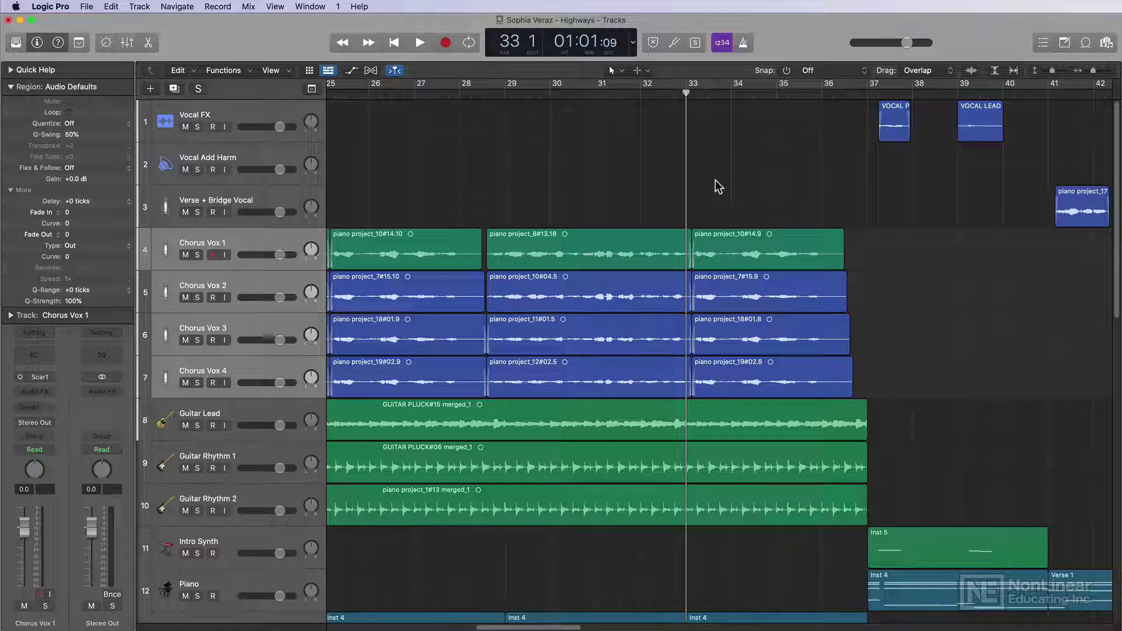
{"action": "key", "text": "super+Left"}
{"action": "key", "text": "super+Left"}
{"action": "key", "text": "super+Left"}
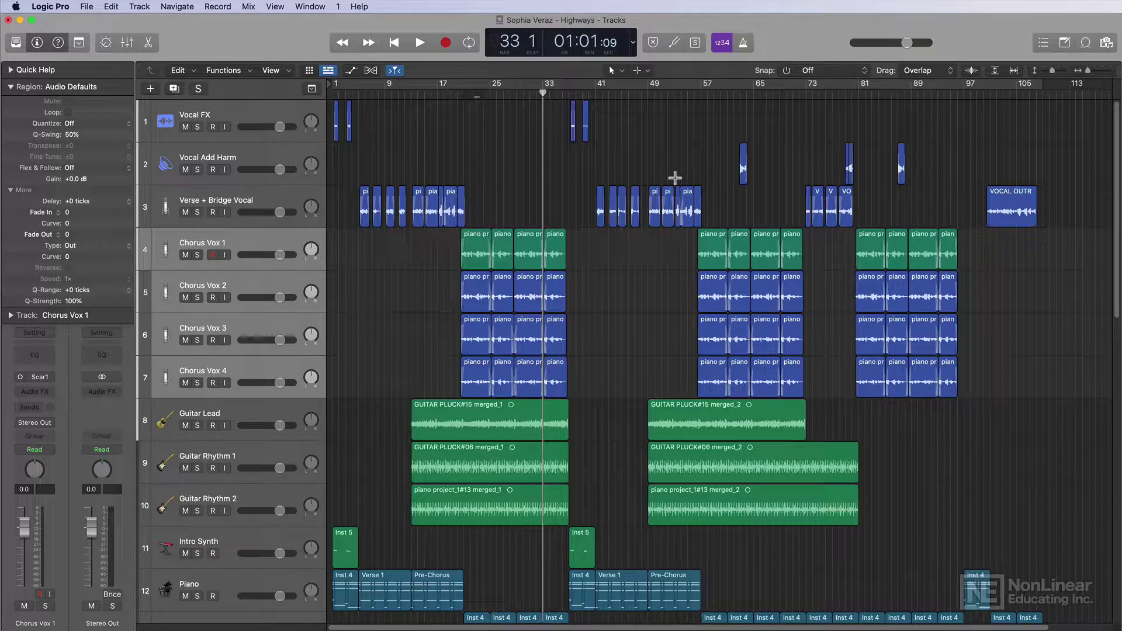
{"action": "left_click_drag", "start_coordinate": [429, 229], "coordinate": [644, 373]}
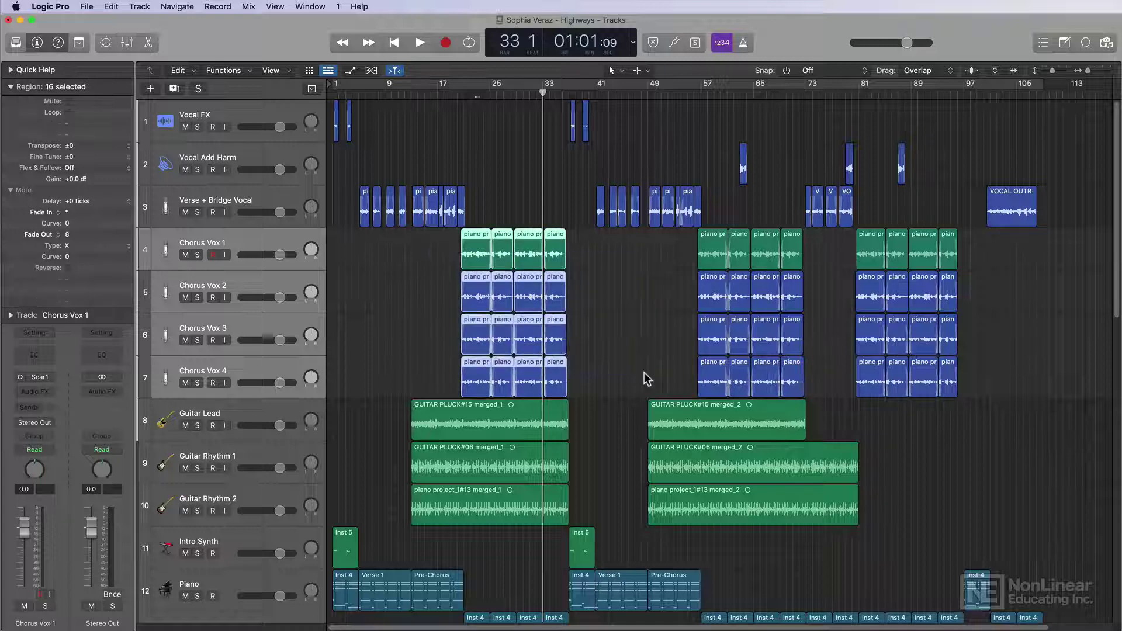
{"action": "key", "text": "super+j"}
{"action": "key", "text": "Return"}
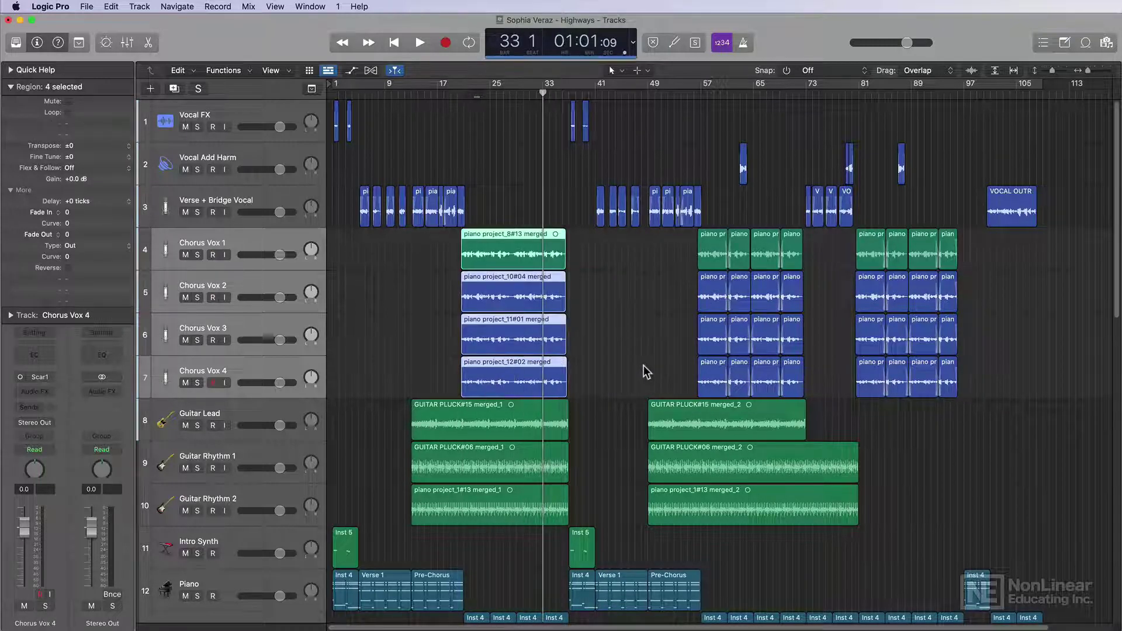
{"action": "left_click_drag", "start_coordinate": [674, 248], "coordinate": [807, 379]}
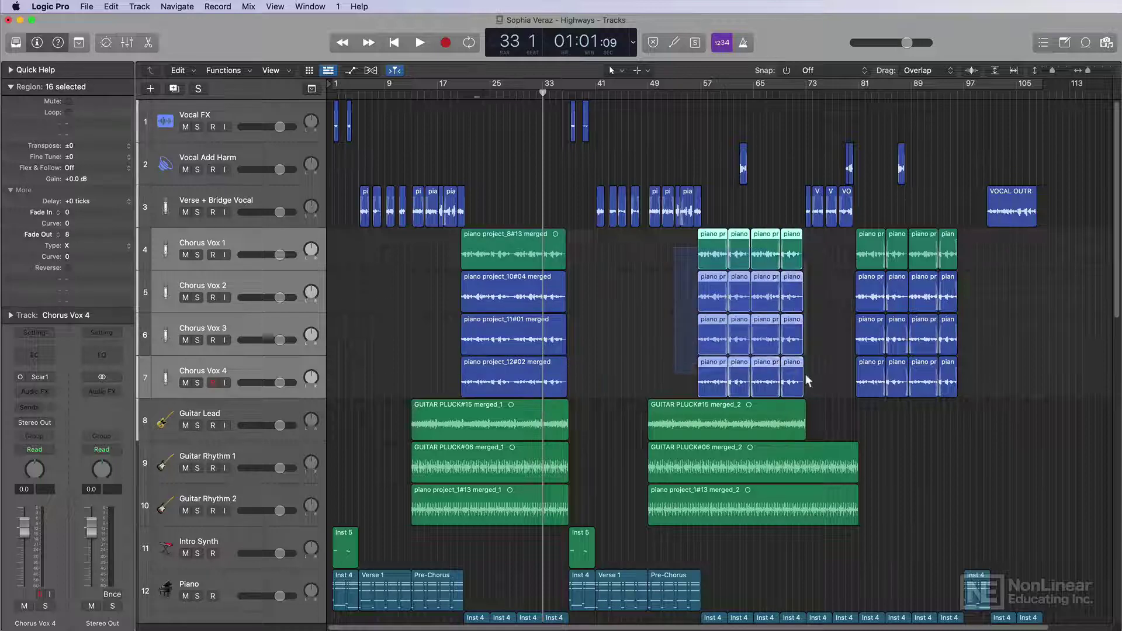
Make the Verse + Bridge Vocal track taller.
{"action": "left_click", "coordinate": [272, 222]}
{"action": "scroll", "coordinate": [272, 222], "scroll_direction": "up", "scroll_amount": 5}
{"action": "left_click_drag", "start_coordinate": [272, 228], "coordinate": [286, 326]}
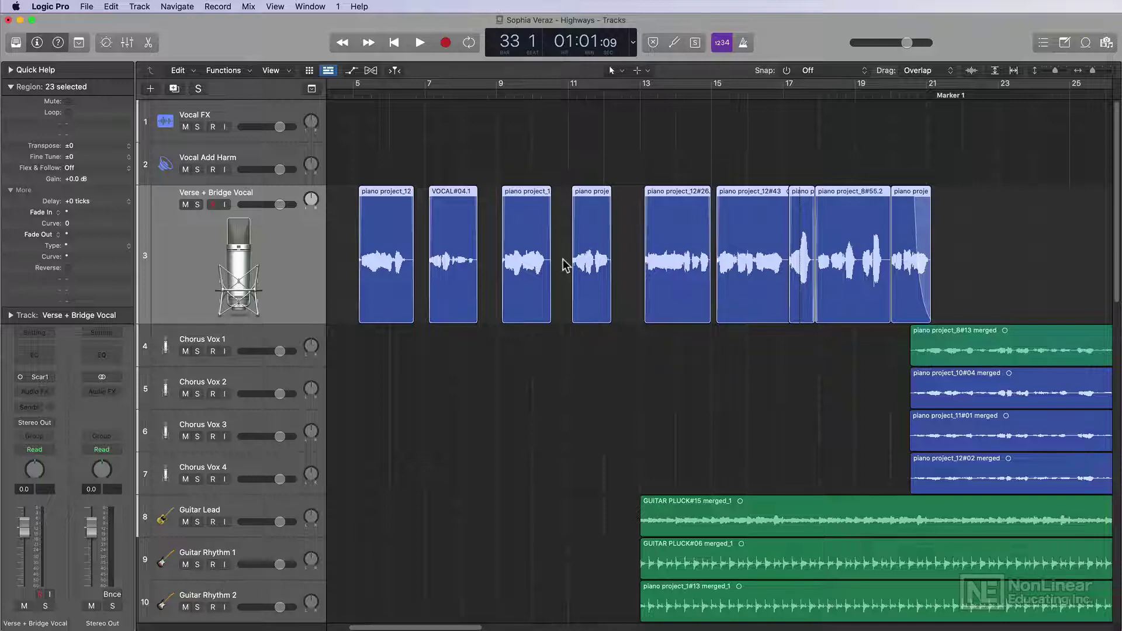
Extend each vocal region to the next one, and trim the tail off piano project_17#26 near Marker 1.
{"action": "key", "text": "shift+backslash"}
{"action": "left_click", "coordinate": [551, 351]}
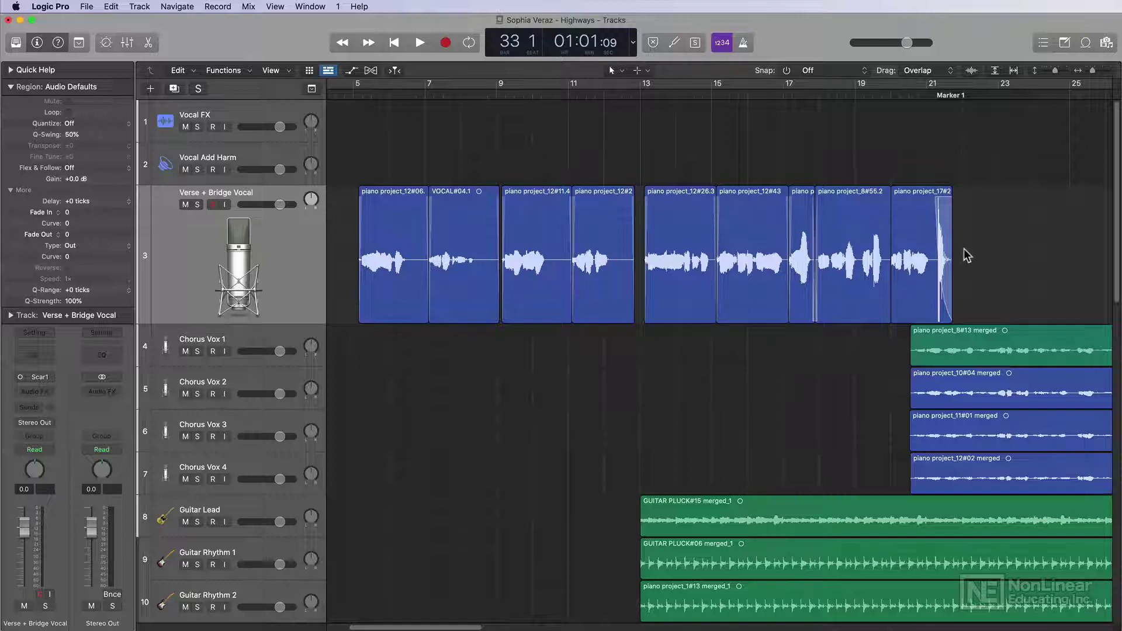
{"action": "left_click", "coordinate": [925, 95]}
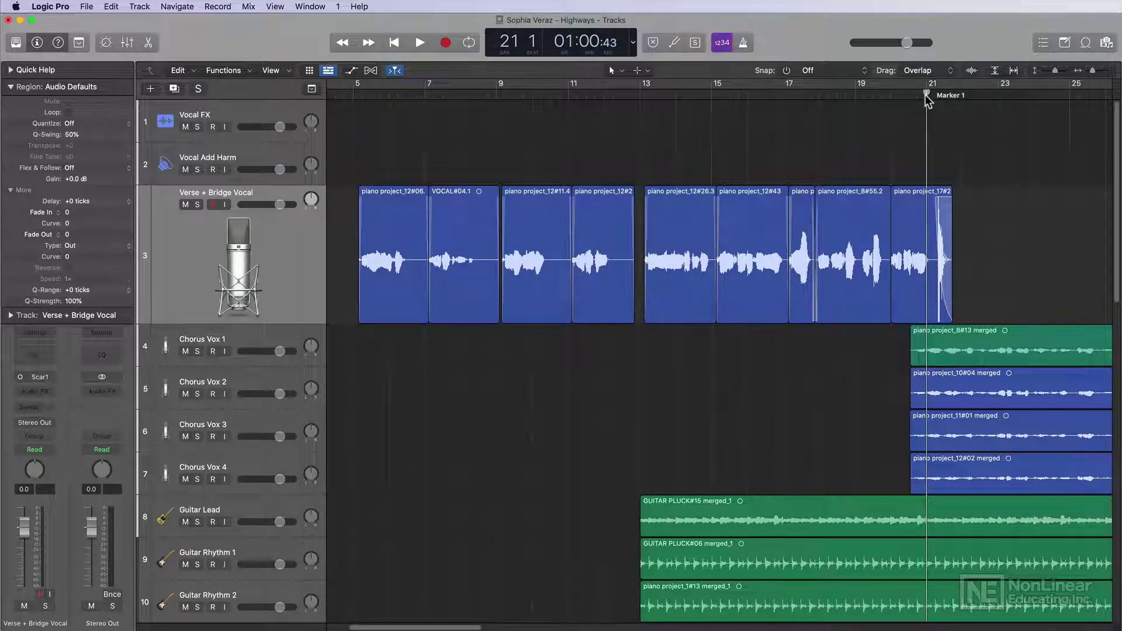
{"action": "scroll", "coordinate": [924, 95], "scroll_direction": "up", "scroll_amount": 5}
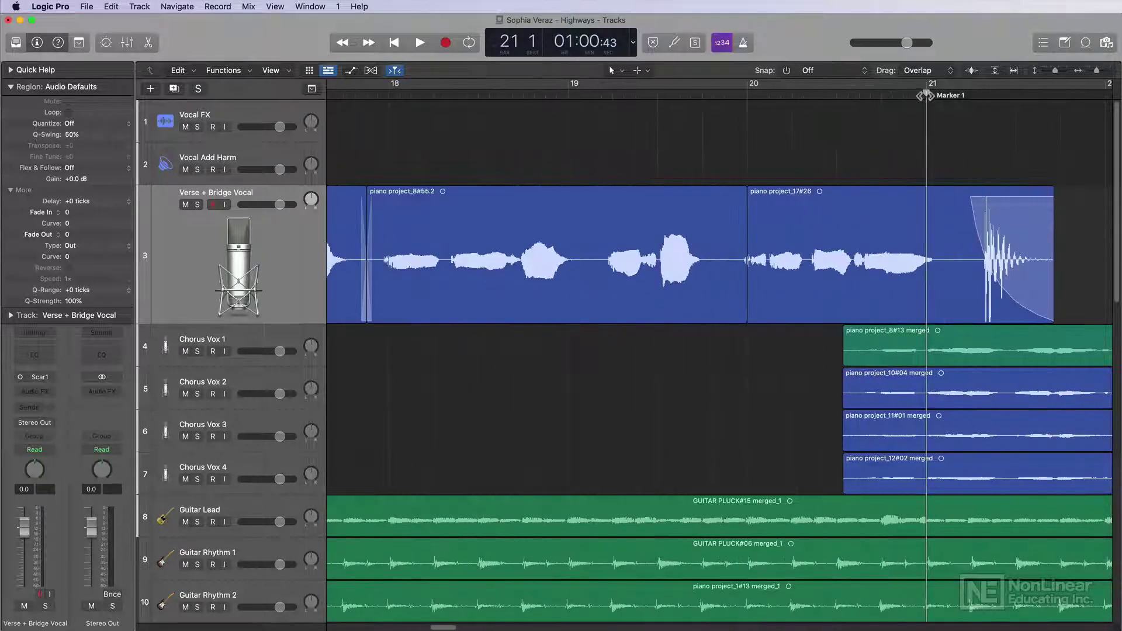
{"action": "left_click", "coordinate": [971, 210]}
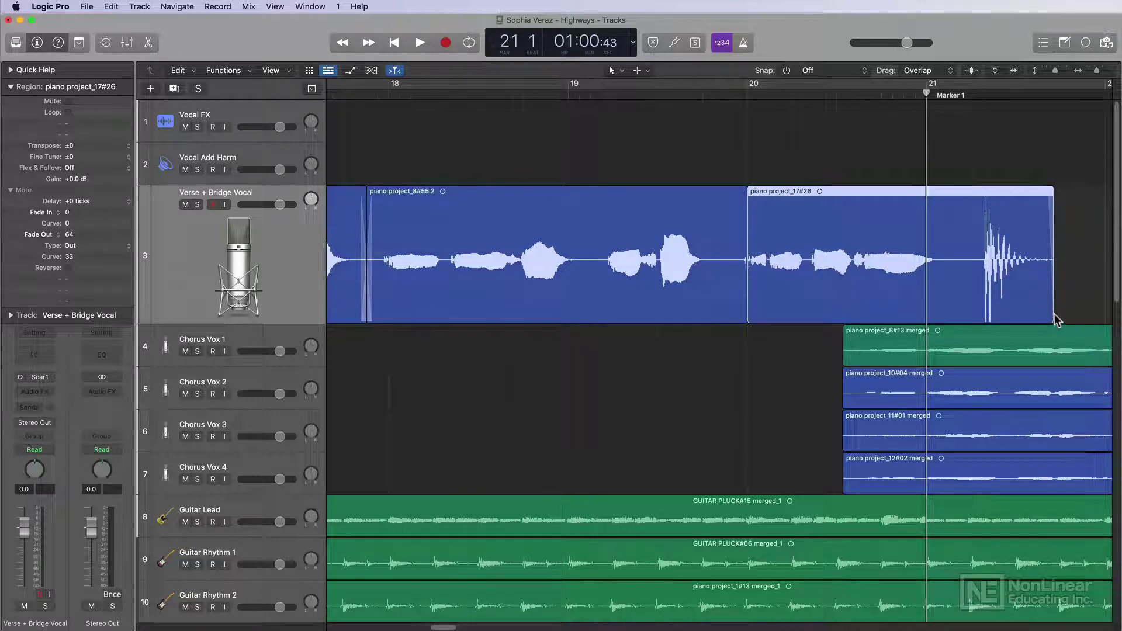
{"action": "left_click_drag", "start_coordinate": [1054, 319], "coordinate": [953, 311]}
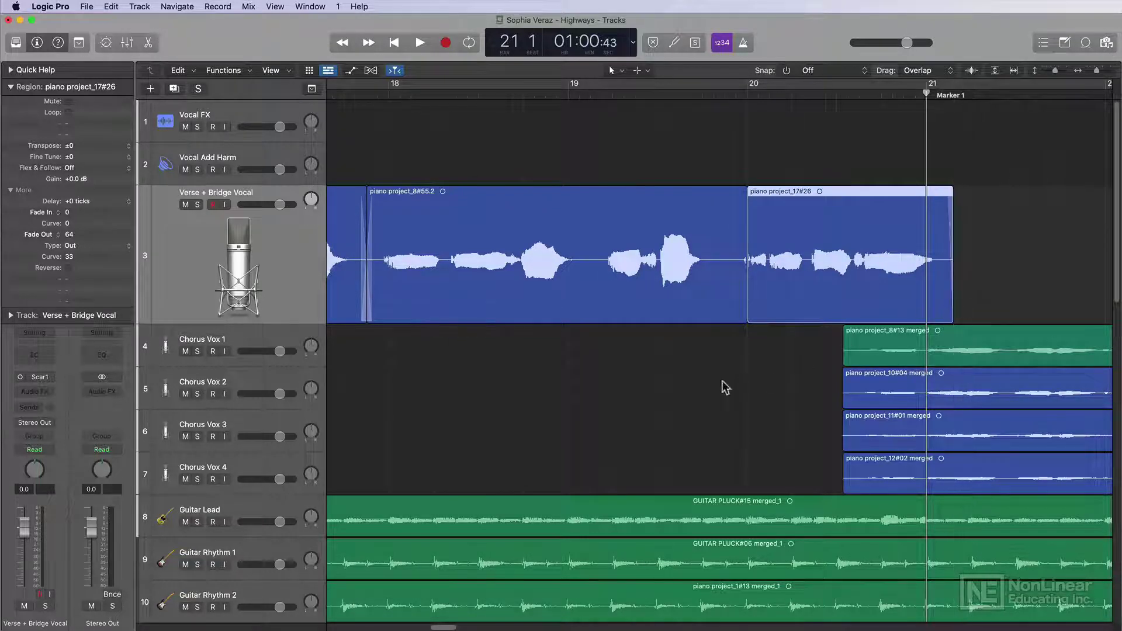
{"action": "left_click", "coordinate": [722, 387]}
Move three joins between adjacent Verse + Bridge Vocal regions earlier.
{"action": "scroll", "coordinate": [935, 199], "scroll_direction": "left", "scroll_amount": 5}
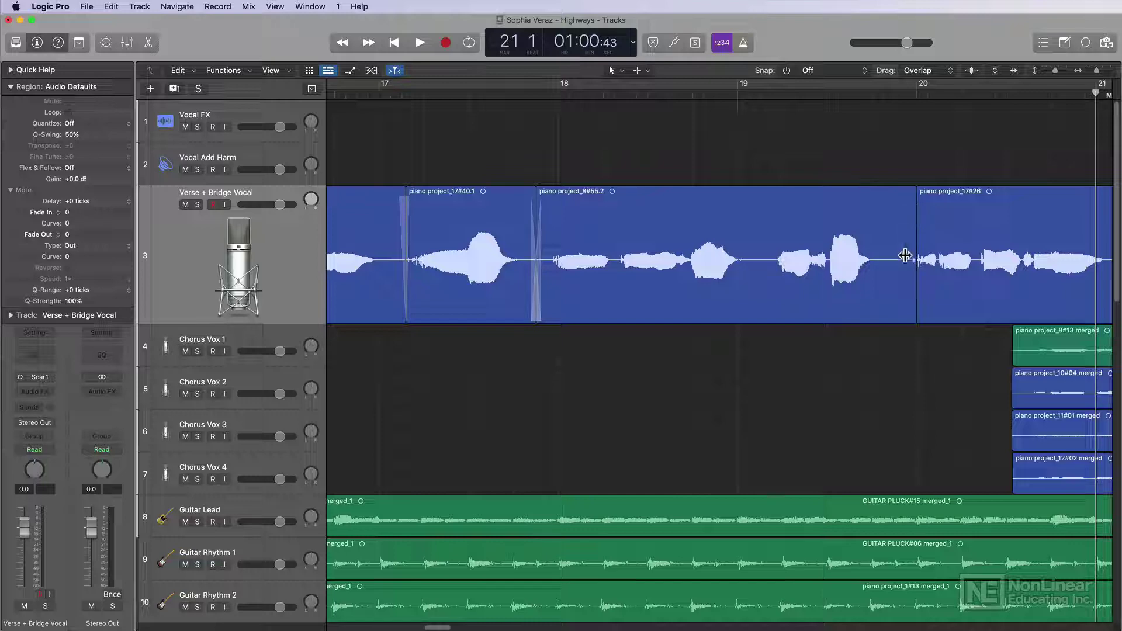
{"action": "left_click_drag", "start_coordinate": [912, 262], "coordinate": [895, 273]}
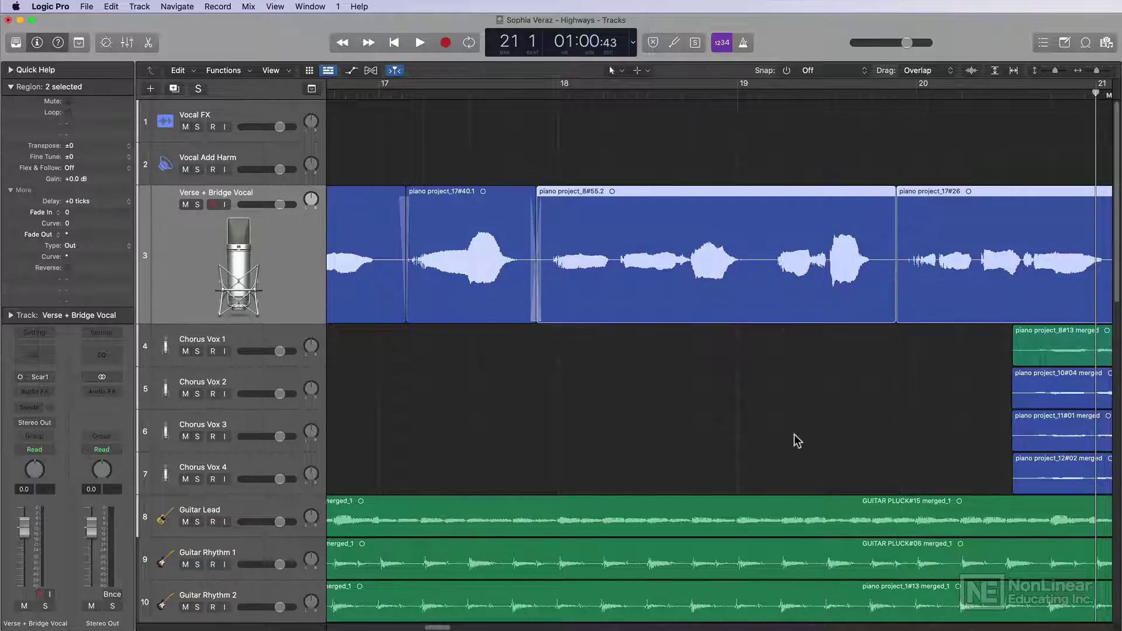
{"action": "scroll", "coordinate": [795, 434], "scroll_direction": "left", "scroll_amount": 10}
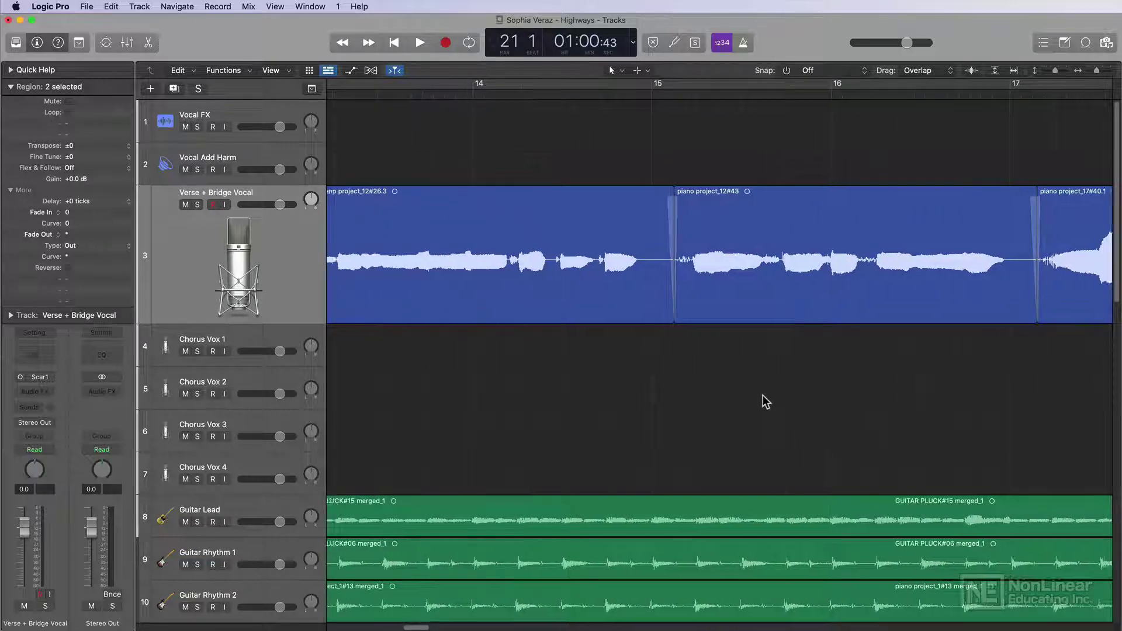
{"action": "scroll", "coordinate": [765, 404], "scroll_direction": "left", "scroll_amount": 6}
{"action": "left_click_drag", "start_coordinate": [886, 249], "coordinate": [823, 260]}
{"action": "scroll", "coordinate": [784, 405], "scroll_direction": "left", "scroll_amount": 9}
{"action": "left_click", "coordinate": [738, 403]}
{"action": "scroll", "coordinate": [735, 403], "scroll_direction": "left", "scroll_amount": 10}
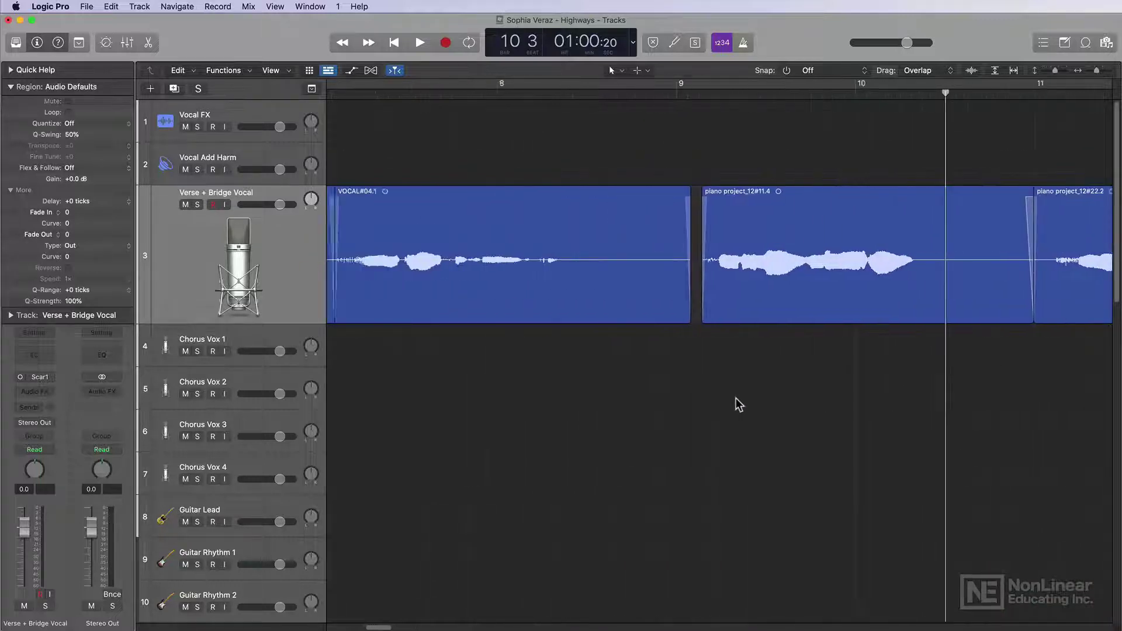
{"action": "left_click_drag", "start_coordinate": [725, 245], "coordinate": [698, 245]}
{"action": "left_click", "coordinate": [609, 401]}
Extend the first vocal region's start earlier and return the playhead to the song start.
{"action": "left_click_drag", "start_coordinate": [380, 312], "coordinate": [366, 312]}
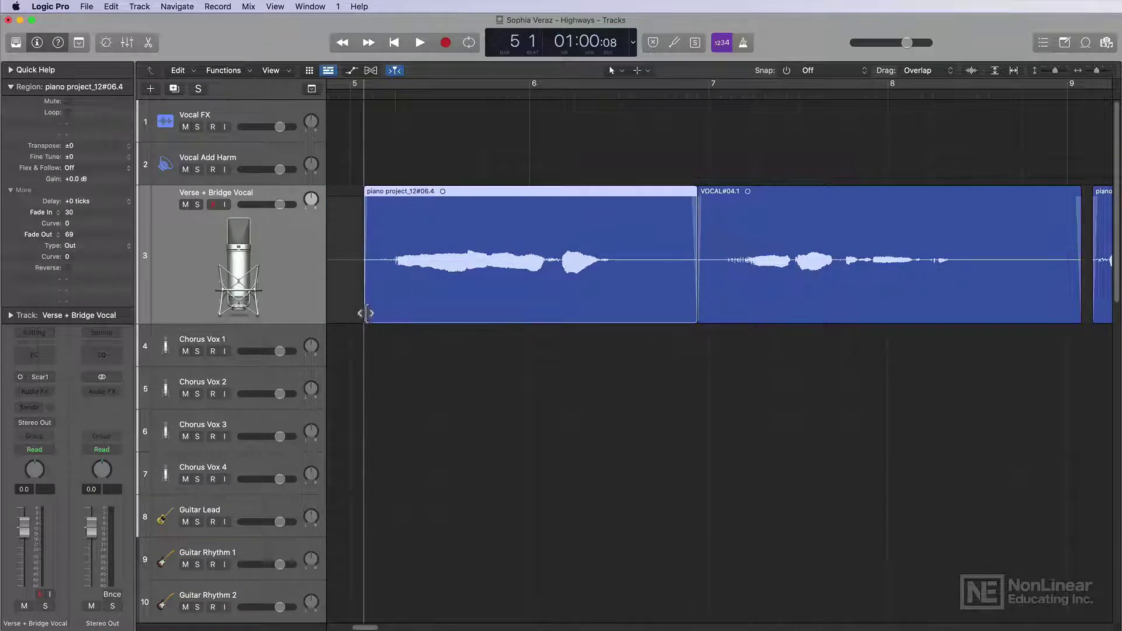
{"action": "left_click", "coordinate": [458, 367]}
{"action": "key", "text": "super+Left"}
{"action": "key", "text": "super+Left"}
{"action": "key", "text": "super+Left"}
{"action": "key", "text": "super+Left"}
{"action": "key", "text": "super+Left"}
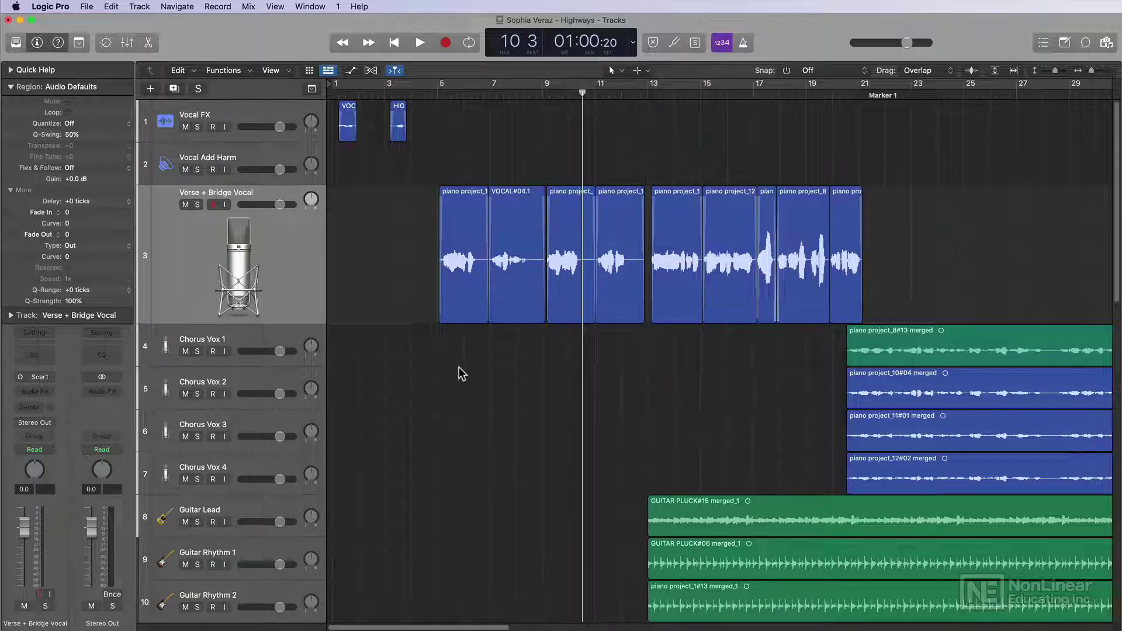
{"action": "key", "text": "Return"}
{"action": "key", "text": "super+Left"}
{"action": "key", "text": "super+Left"}
{"action": "key", "text": "super+Left"}
Solo the Verse + Bridge Vocal track and join the first verse's regions into one.
{"action": "left_click", "coordinate": [295, 263]}
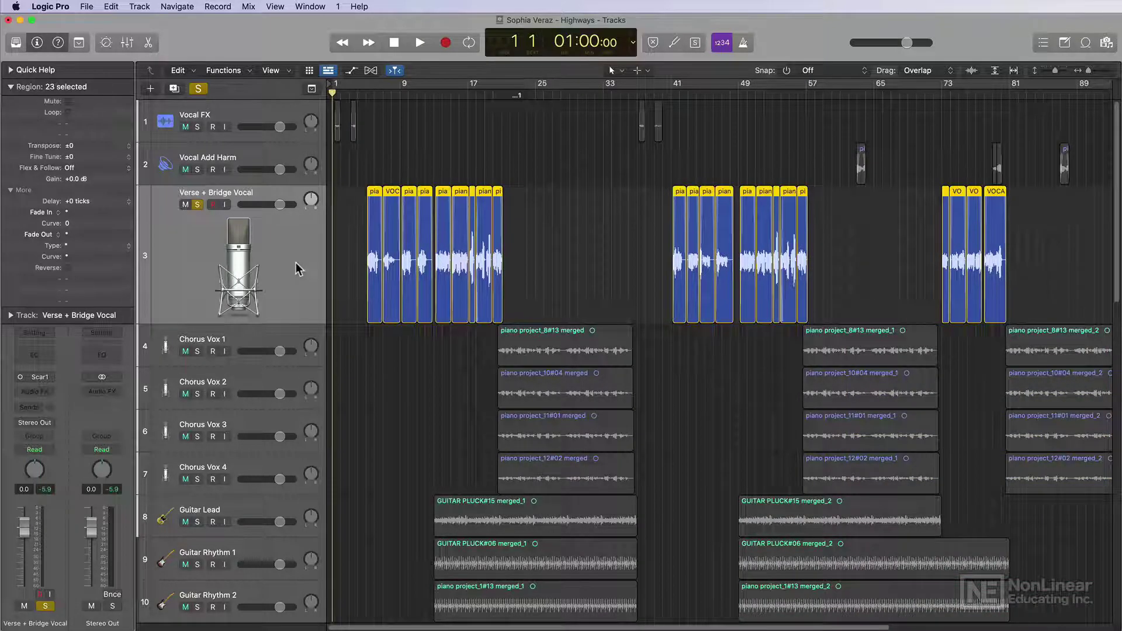
{"action": "key", "text": "s"}
{"action": "left_click_drag", "start_coordinate": [560, 252], "coordinate": [358, 269]}
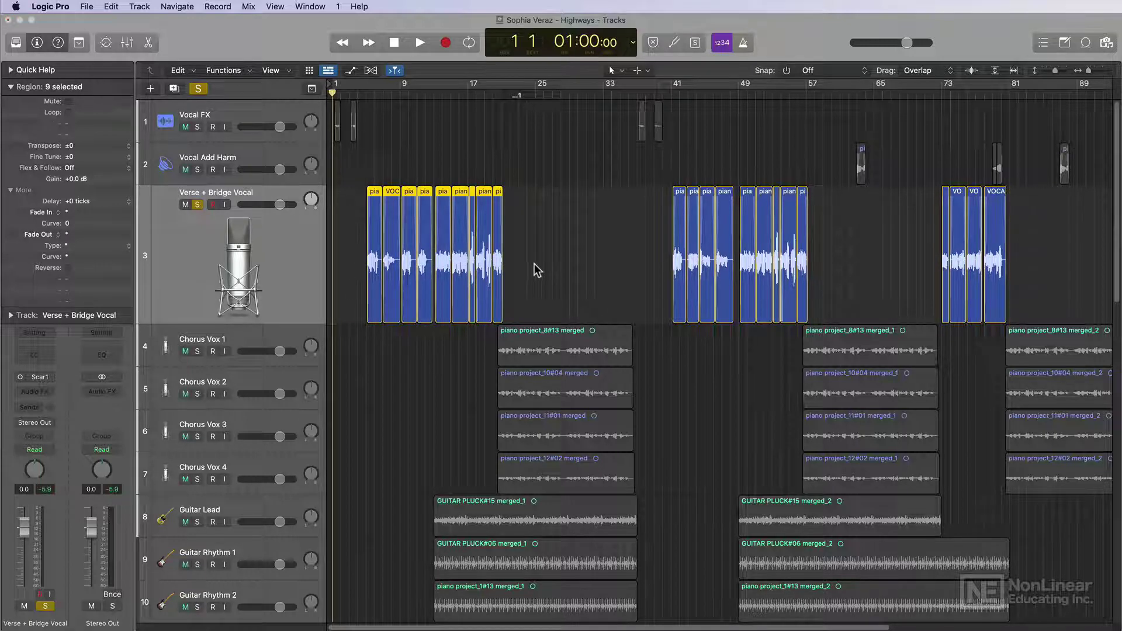
{"action": "key", "text": "super+j"}
{"action": "key", "text": "Return"}
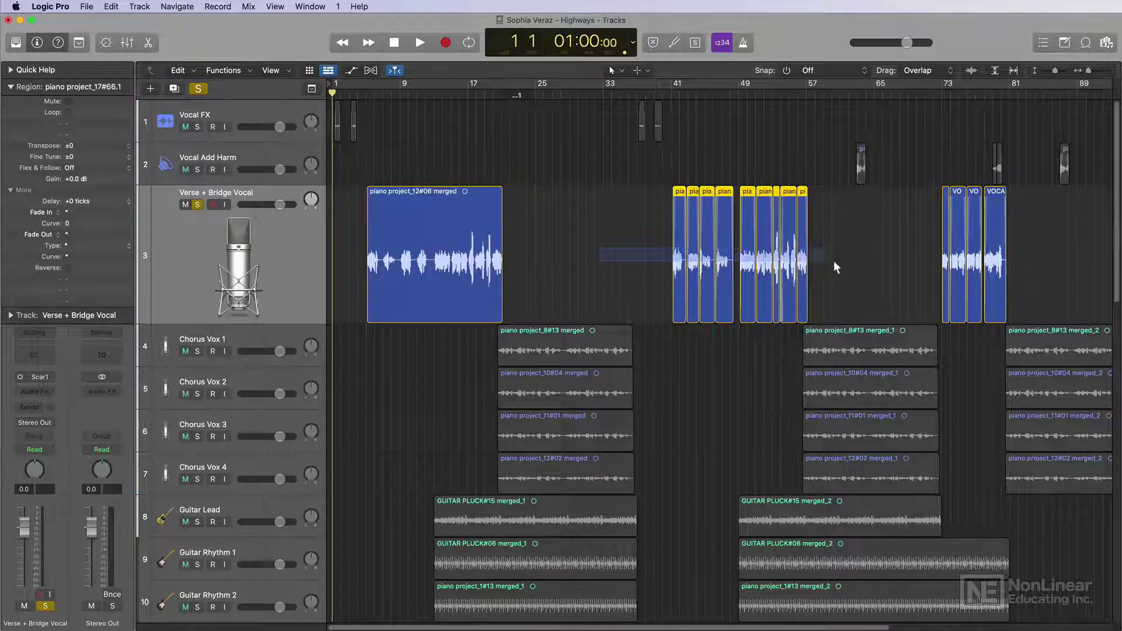
Join the second verse's and the bridge's regions, then move the playhead to bar 77.
{"action": "key", "text": "super+j"}
{"action": "left_click_drag", "start_coordinate": [869, 266], "coordinate": [1028, 285]}
{"action": "key", "text": "super+j"}
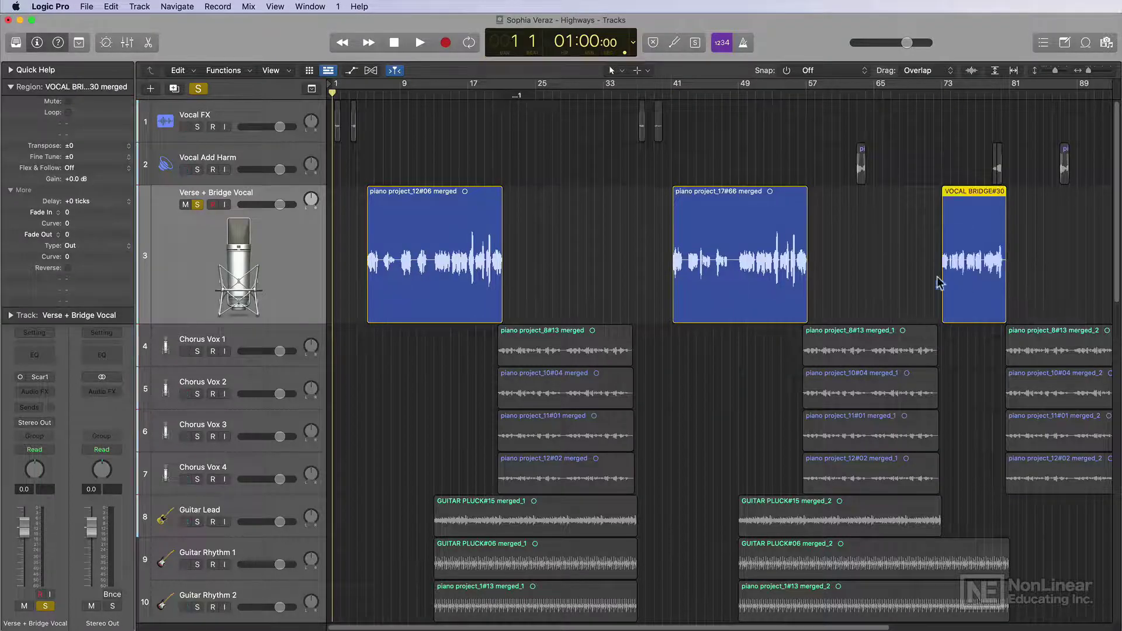
{"action": "left_click", "coordinate": [974, 94]}
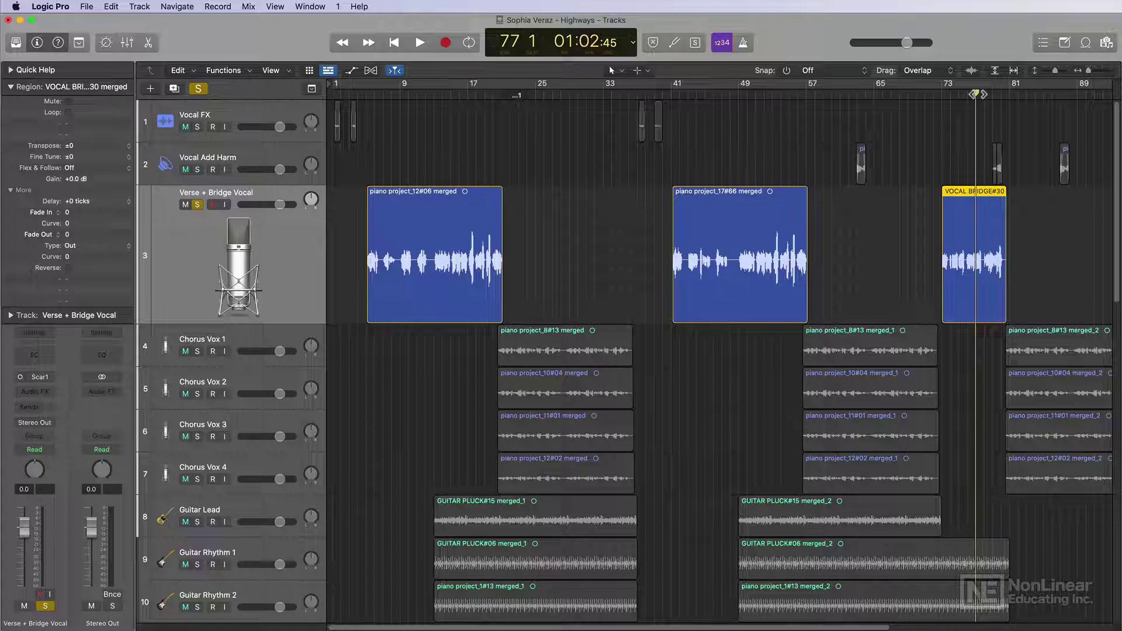